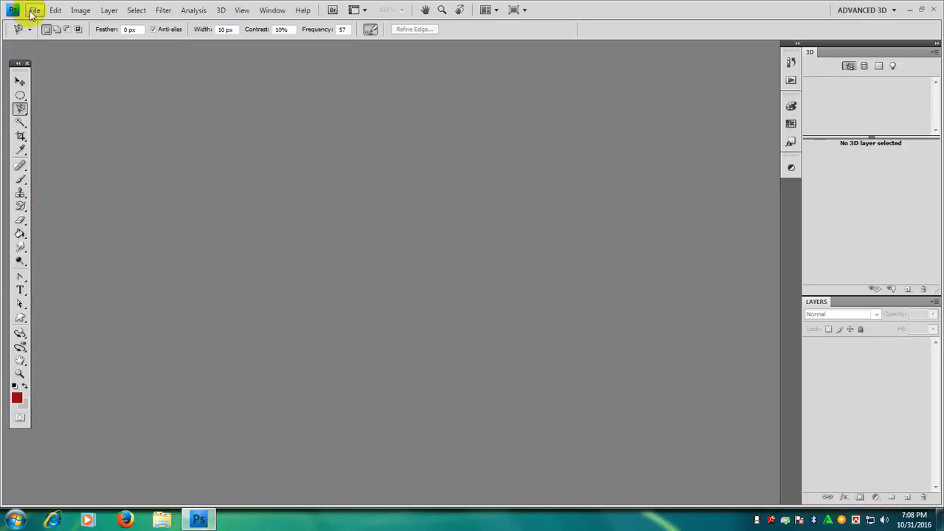
Start a new document and switch its preset to Custom
click(34, 11)
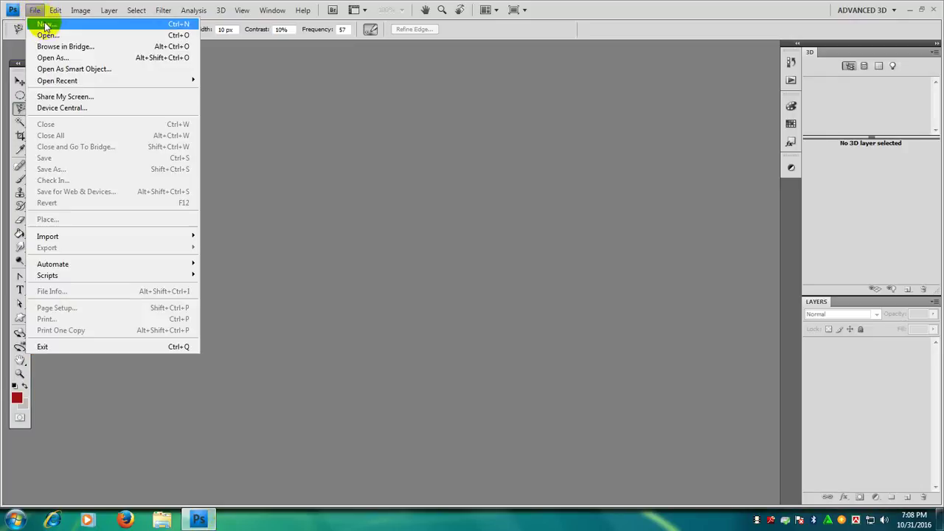
click(46, 25)
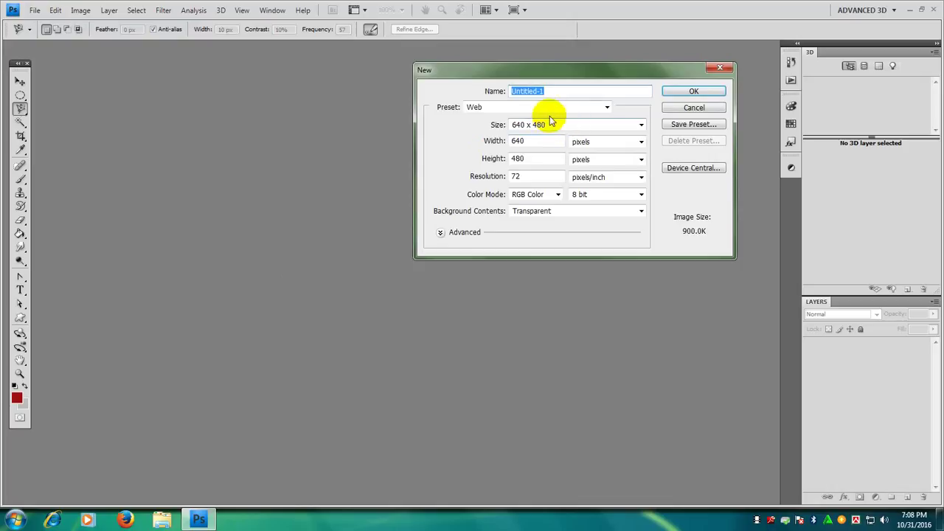
click(547, 127)
click(552, 122)
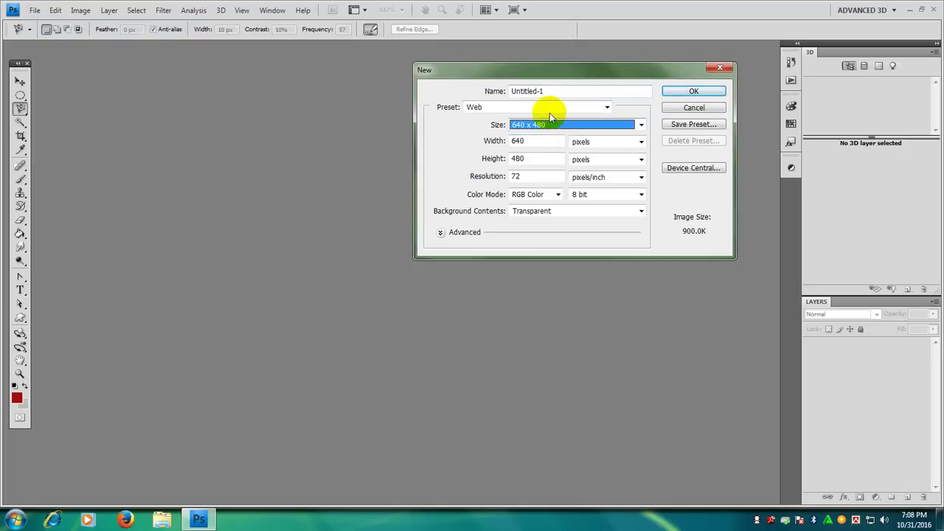
click(561, 222)
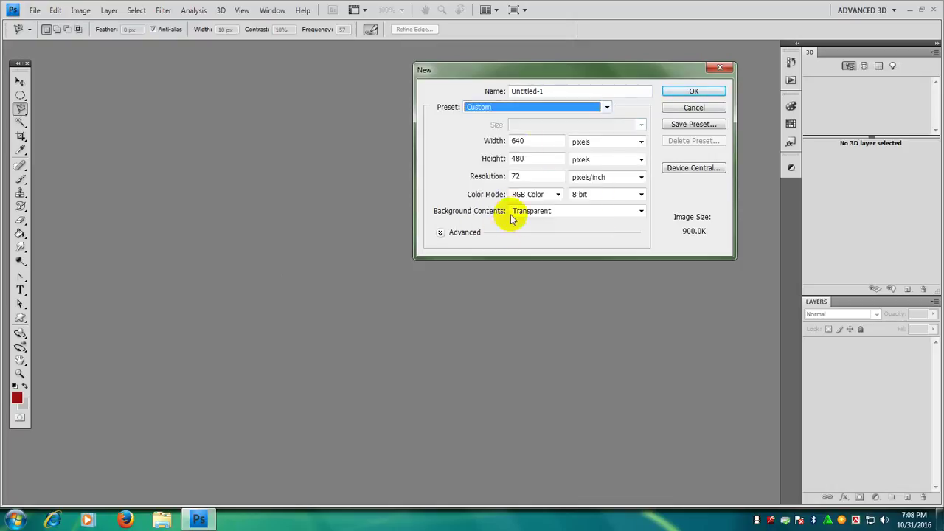
Make it 1600 × 1200 px at 150 ppi with Background Color contents
key(Tab)
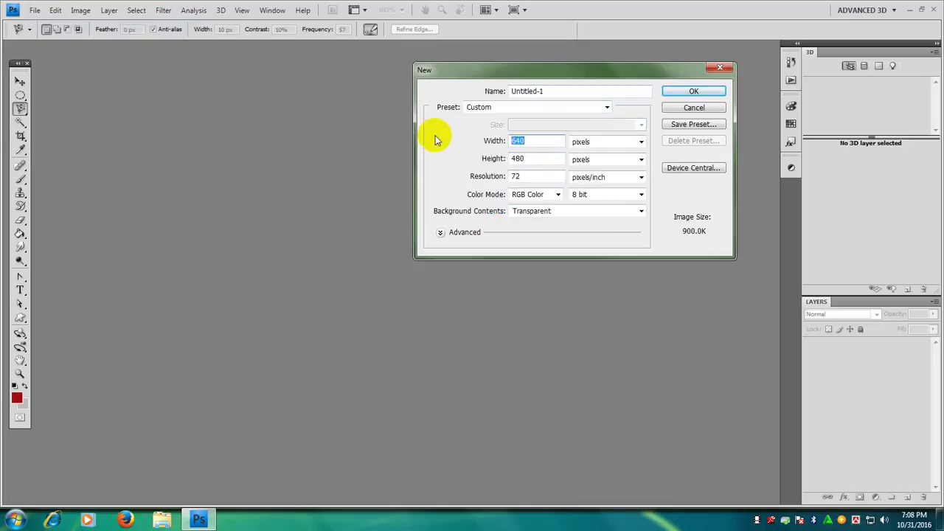
text(1900)
key(Tab)
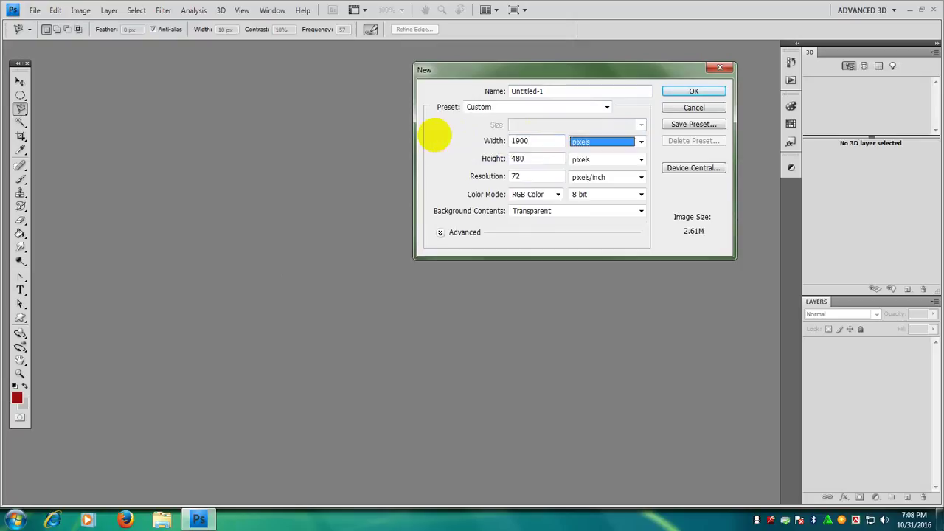
double_click(532, 140)
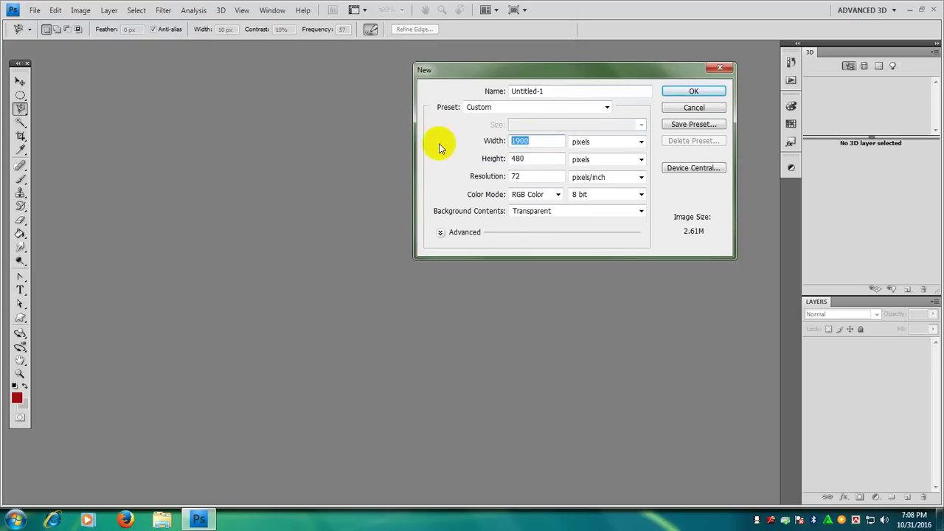
text(16)
key(Tab)
key(Tab)
text(1200)
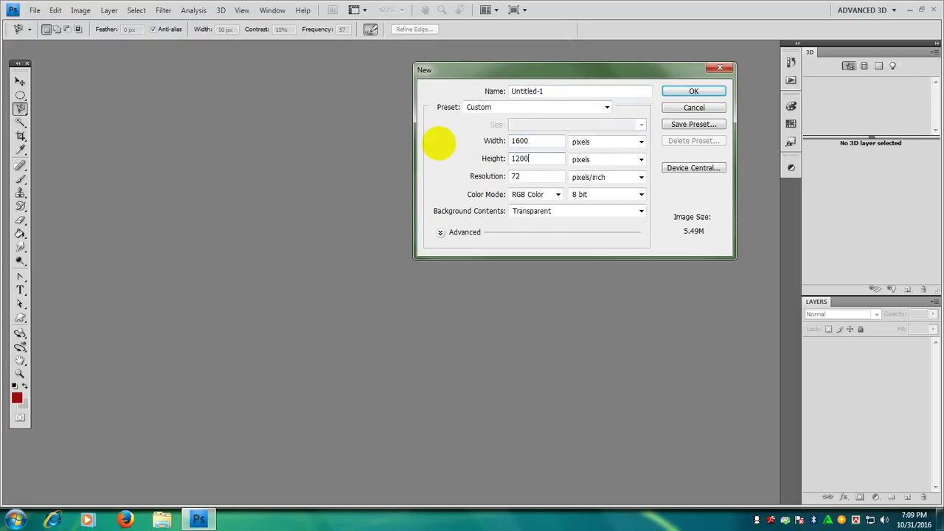
key(Tab)
key(Tab)
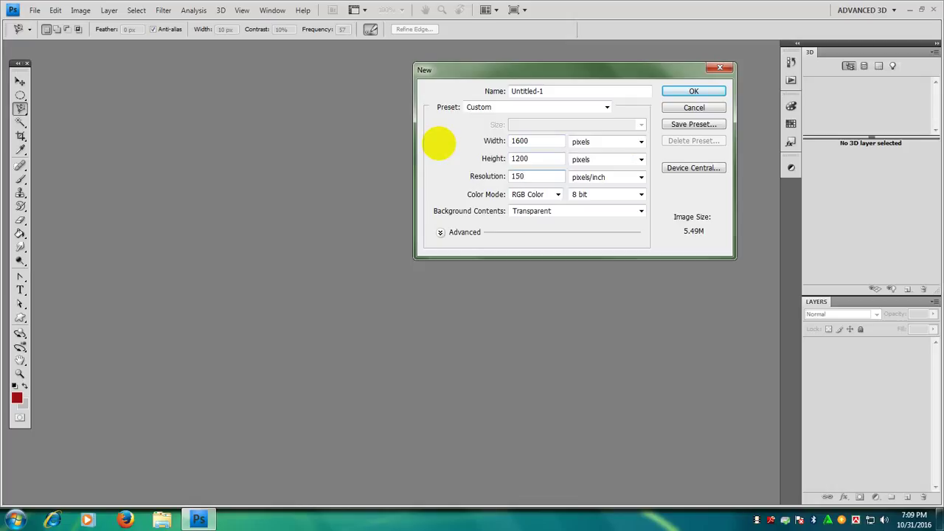
click(559, 213)
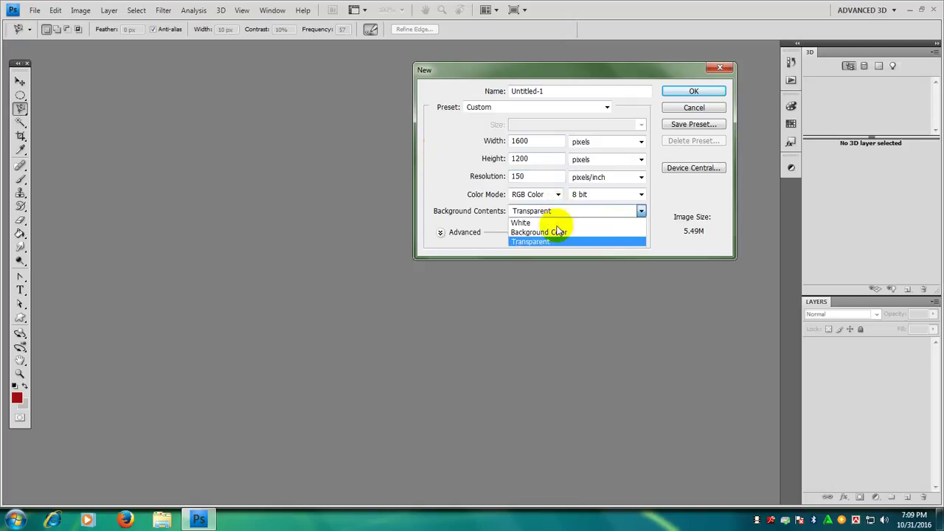
click(559, 228)
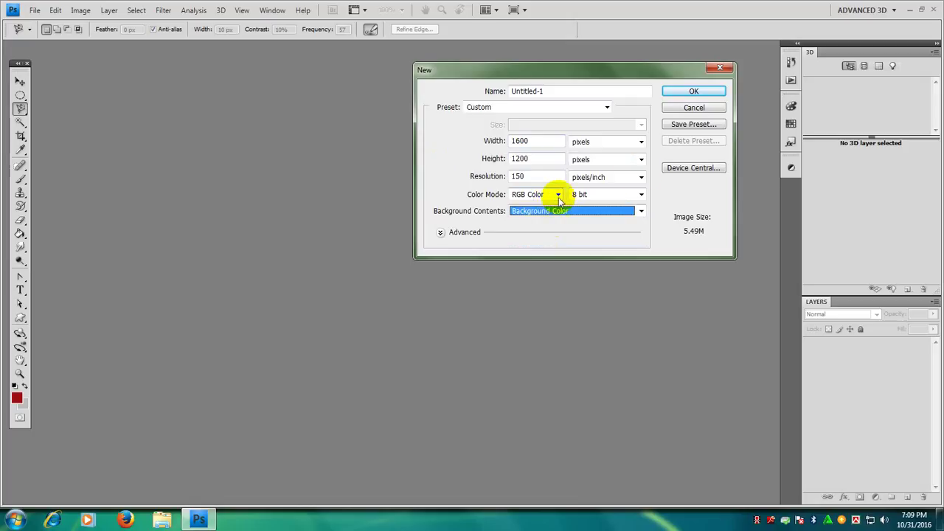
click(692, 90)
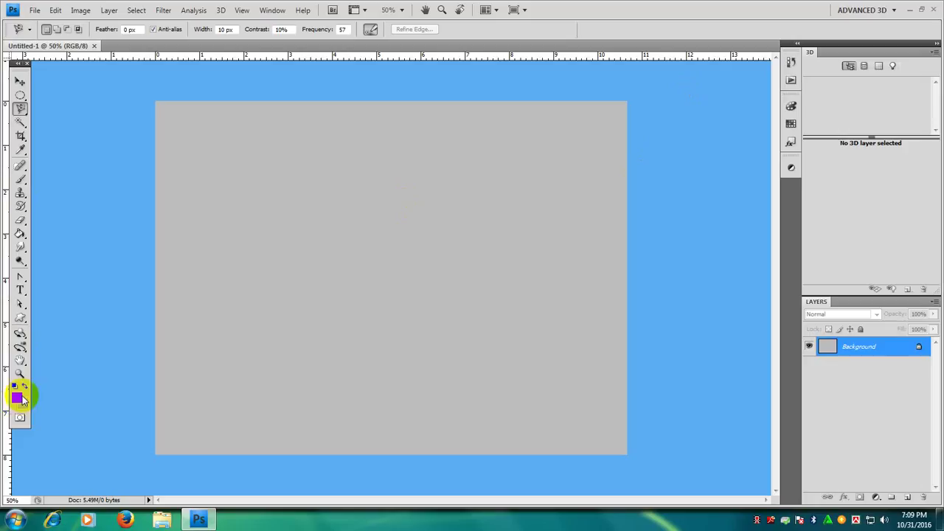
Set the foreground colour to black (000000)
click(22, 400)
click(609, 201)
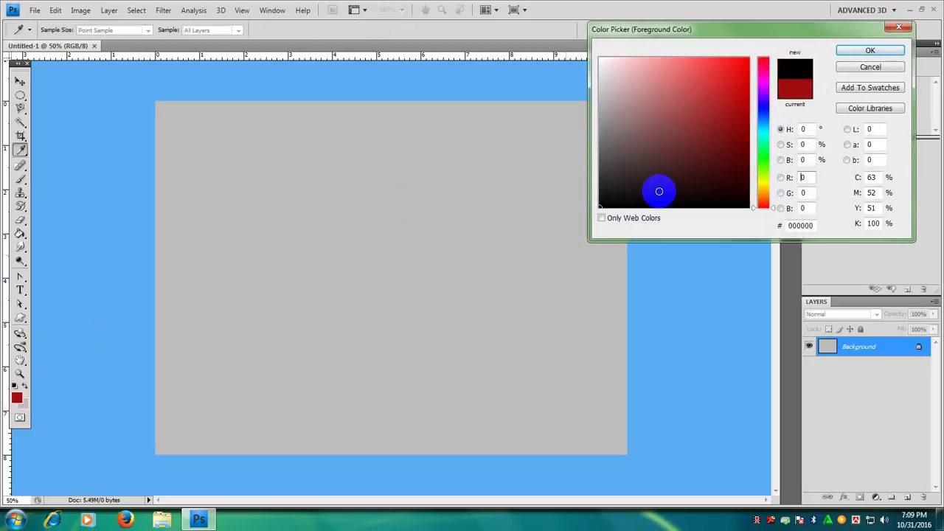
click(870, 50)
key(l)
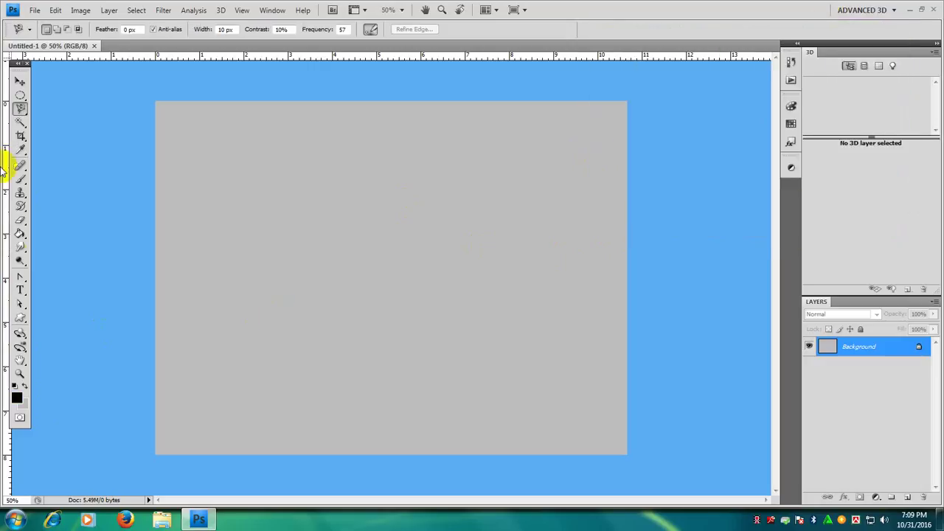
Launch the screen Magnifier and fill the canvas black with the Paint Bucket
click(15, 520)
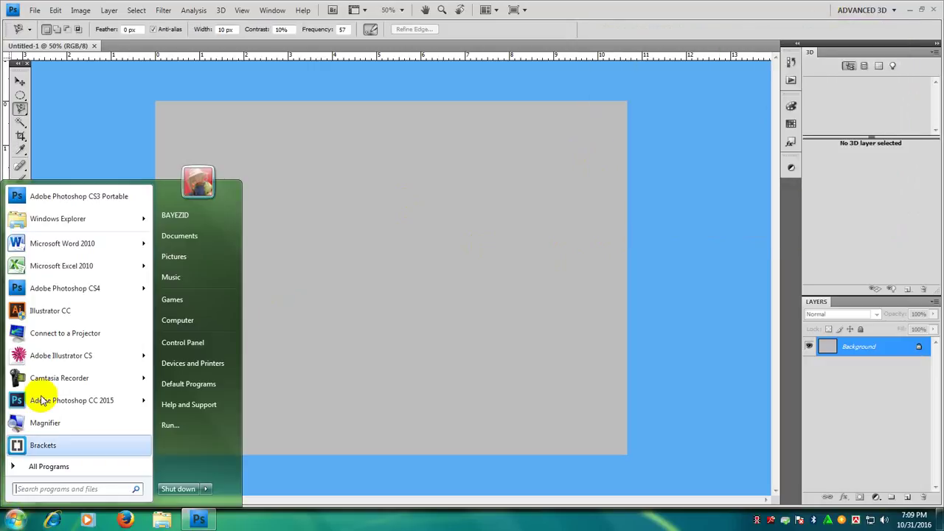
click(65, 424)
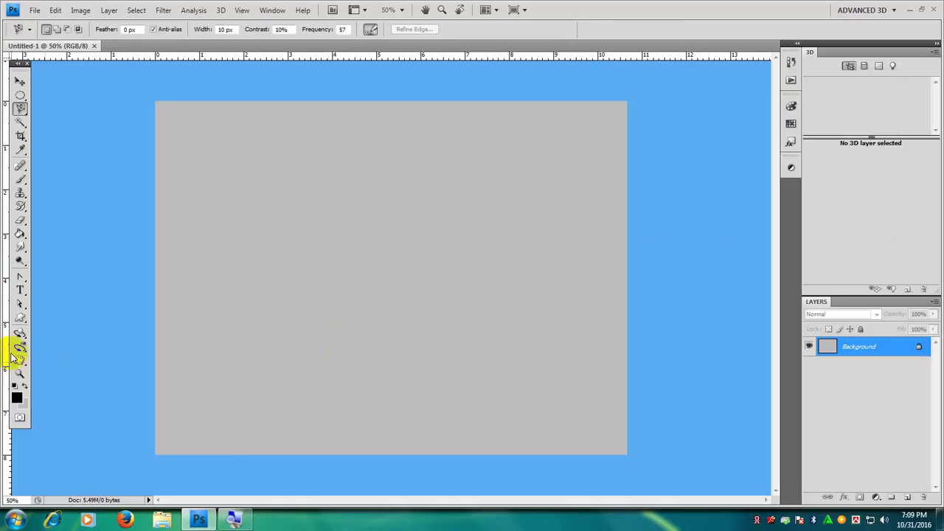
click(21, 233)
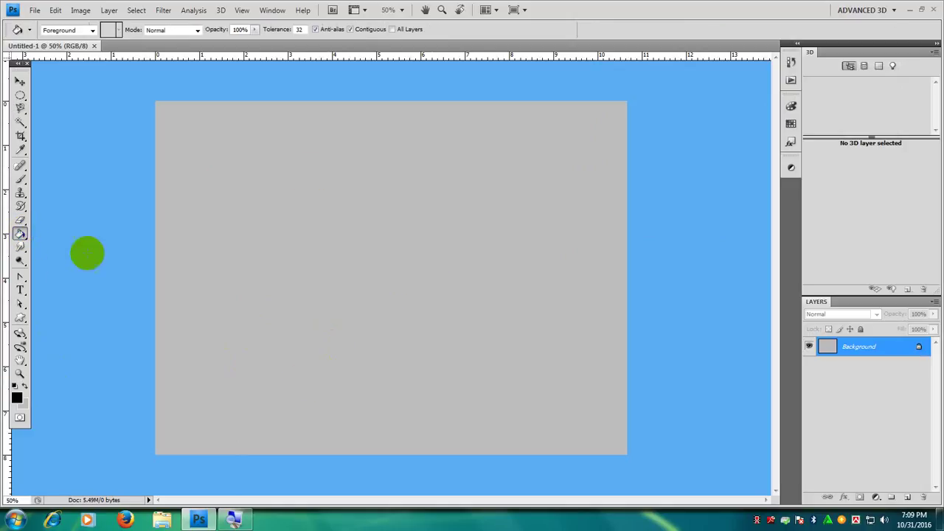
click(408, 269)
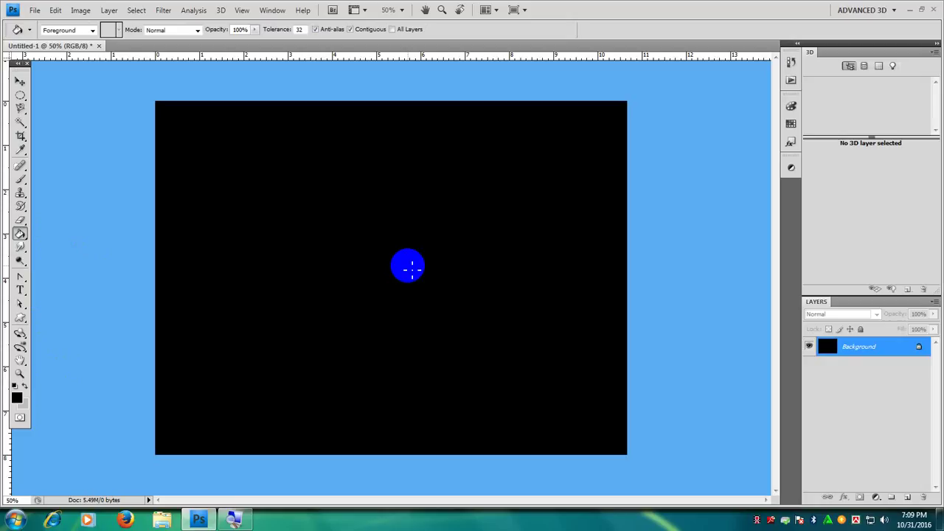
Magnify the screen to 200%, convert Background to Layer 0, and pick the Type tool
click(233, 520)
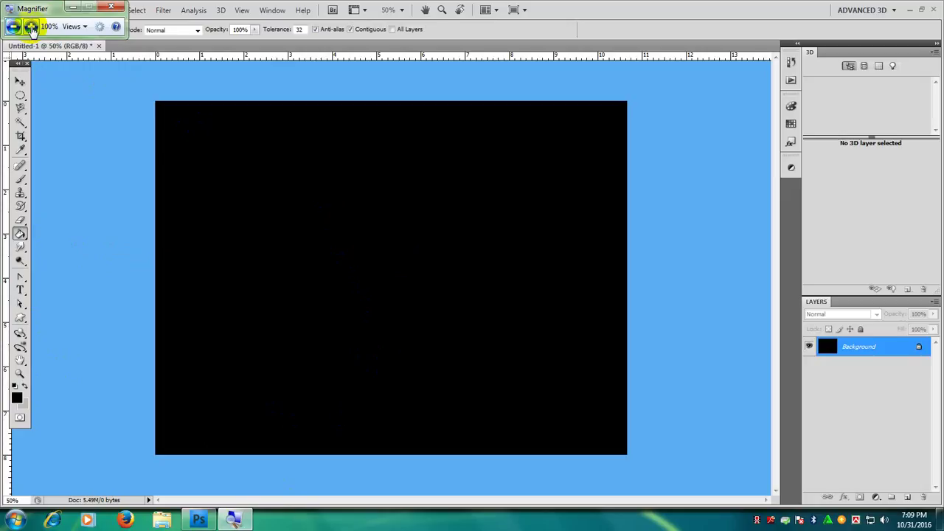
click(31, 27)
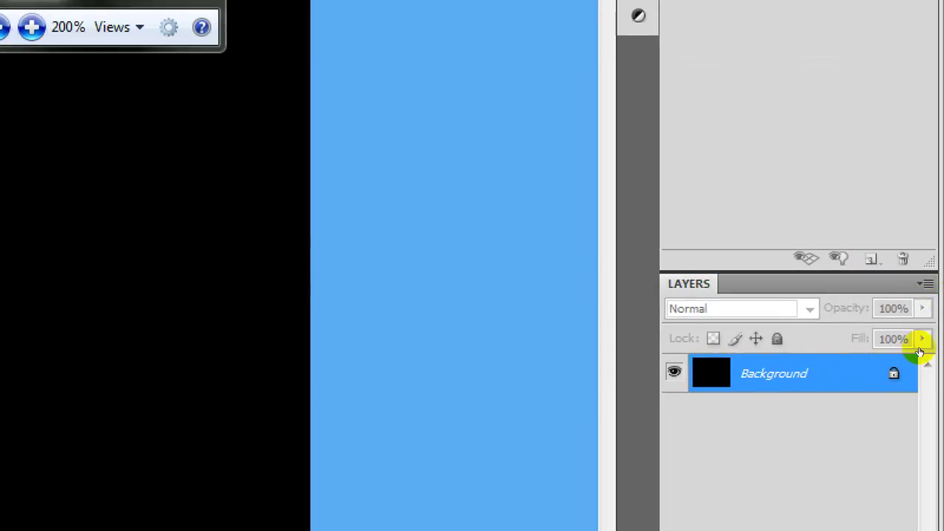
double_click(919, 353)
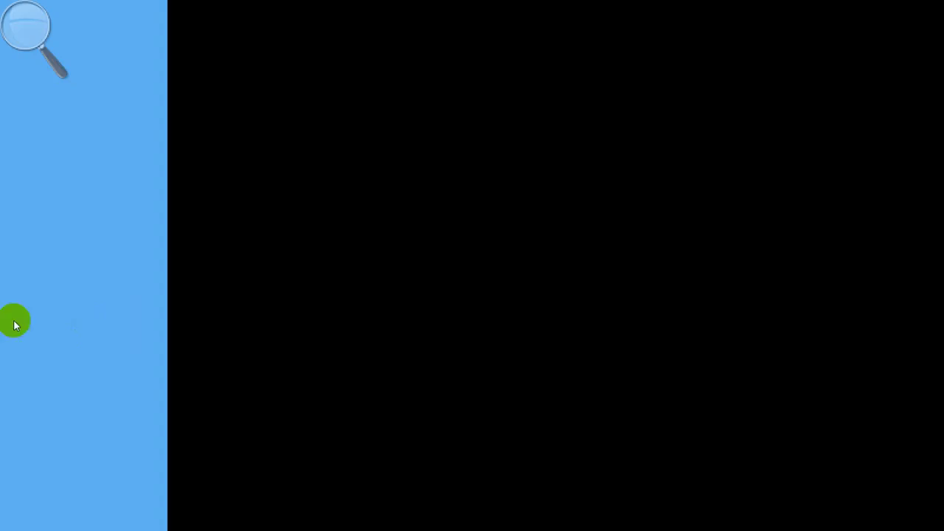
key(t)
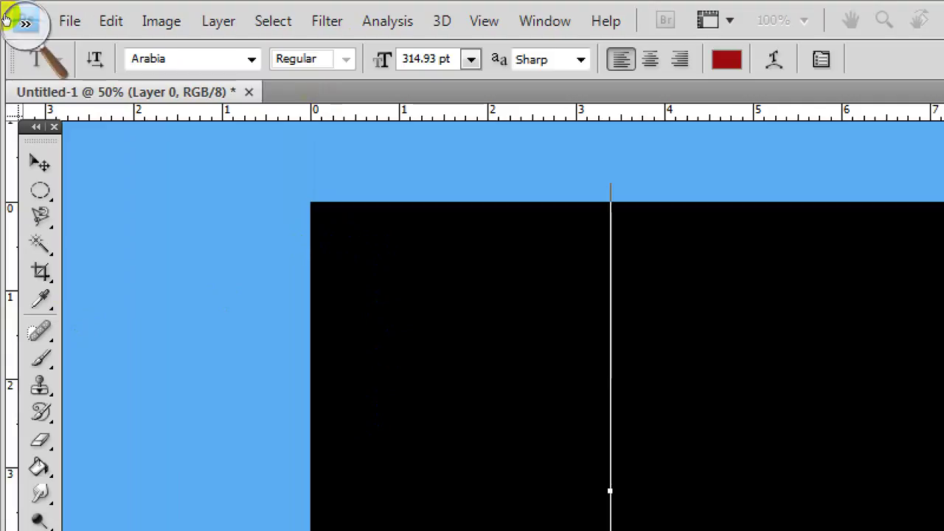
Return the Magnifier to 100% and set the text size to 72 pt
click(26, 21)
click(17, 41)
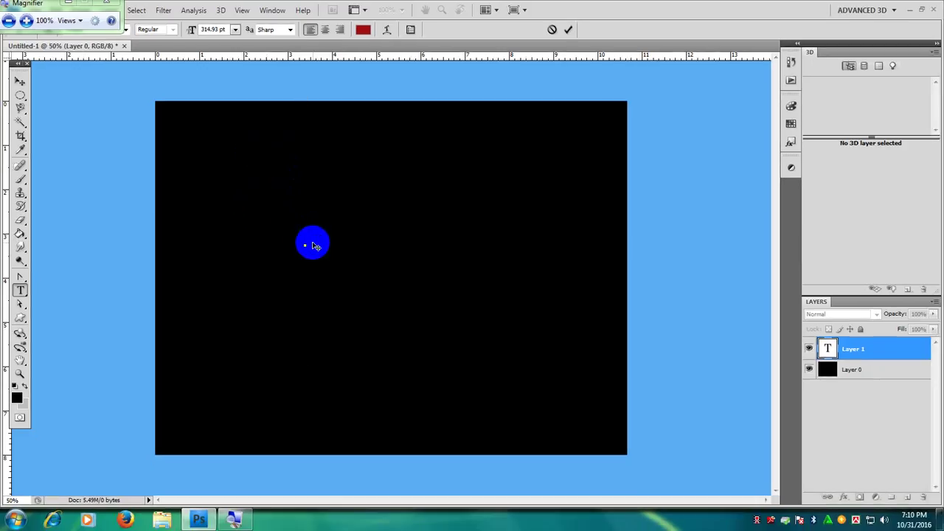
click(235, 29)
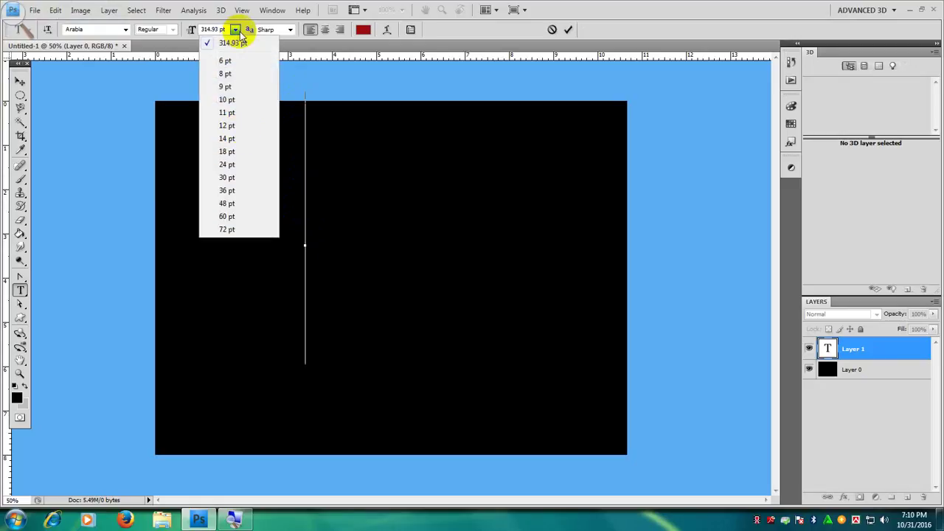
click(229, 230)
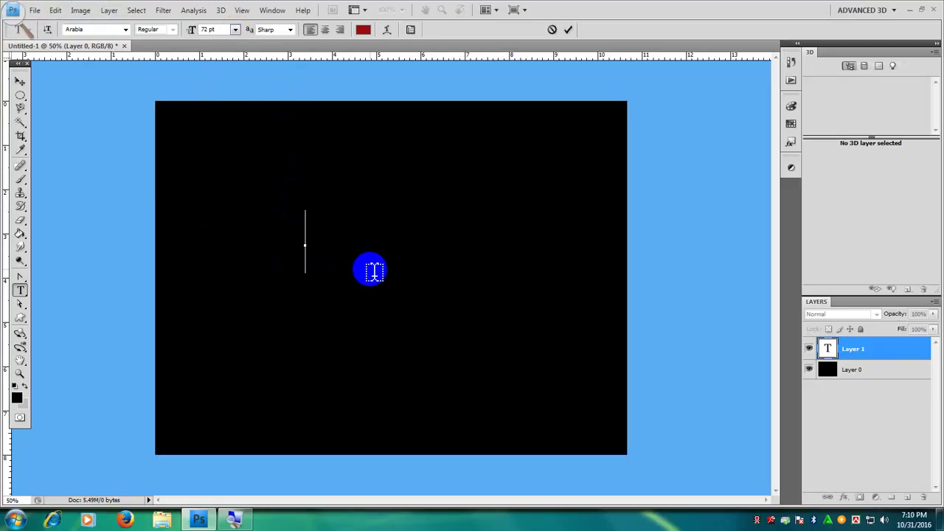
Type 'bkttc- Graphics', fix the capitalisation, and select the whole line
text(b)
text(kttc)
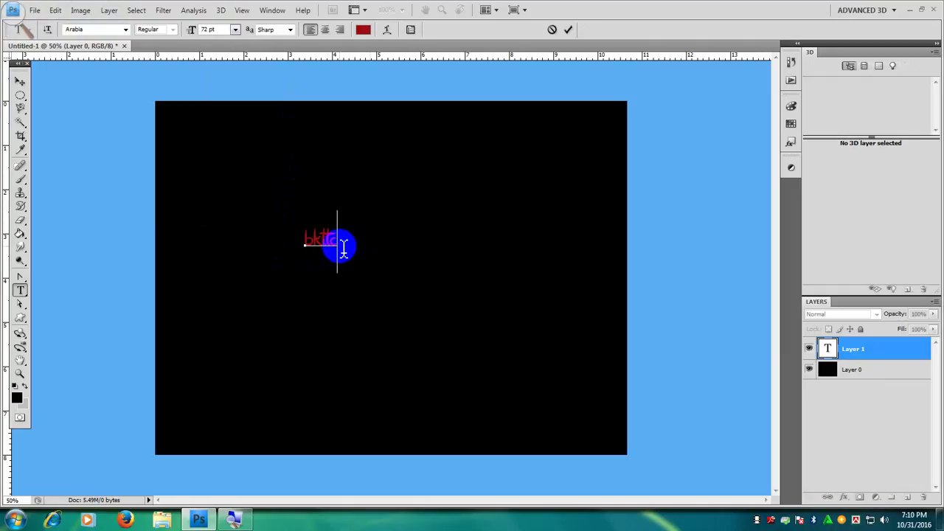
text(- gRAPHICS)
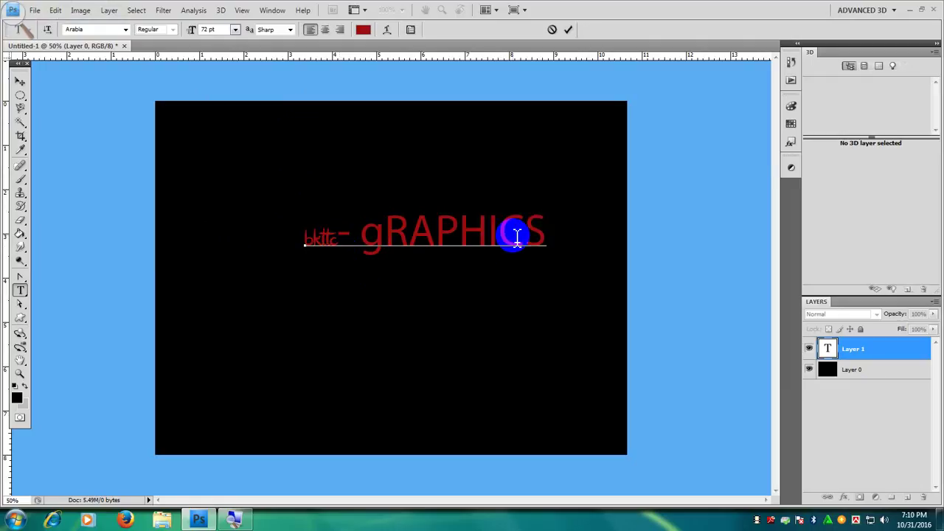
mouse_move(548, 225)
mouse_down()
mouse_move(459, 256)
mouse_move(286, 279)
mouse_up()
text(Gra)
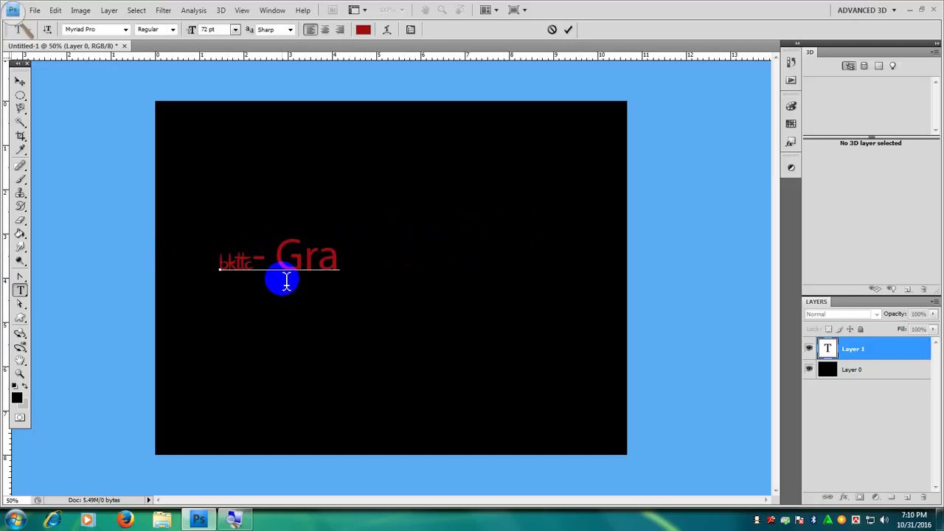
text(phics)
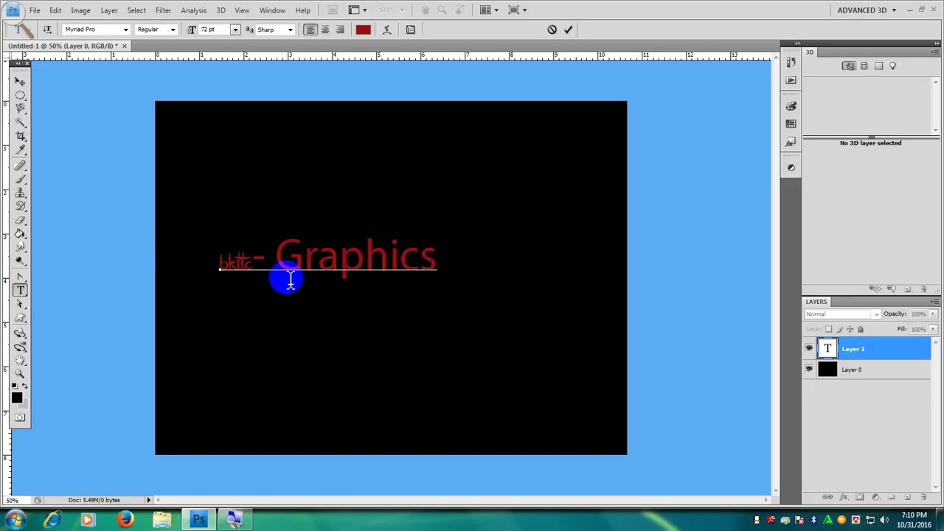
mouse_move(440, 257)
mouse_down()
mouse_move(200, 255)
mouse_move(185, 166)
mouse_up()
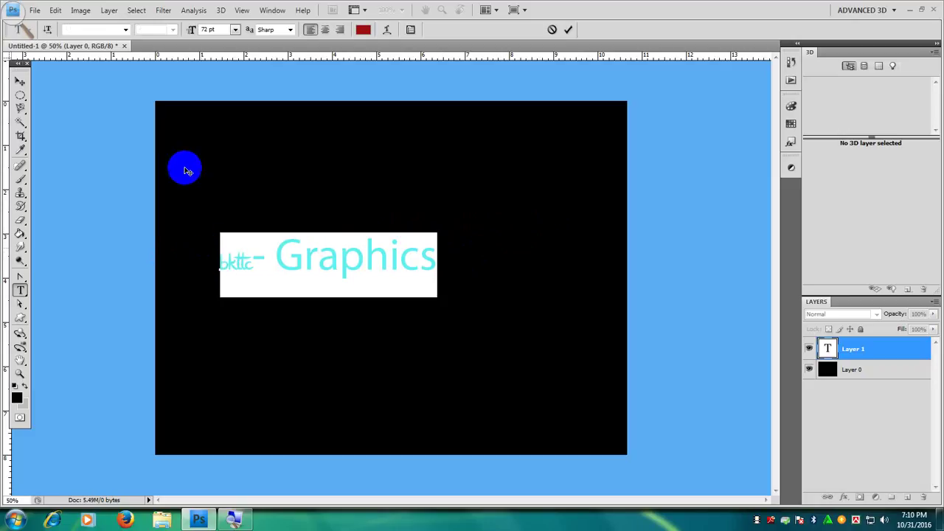
Set the text font to Gill Sans Ultra Bold Condensed
click(123, 31)
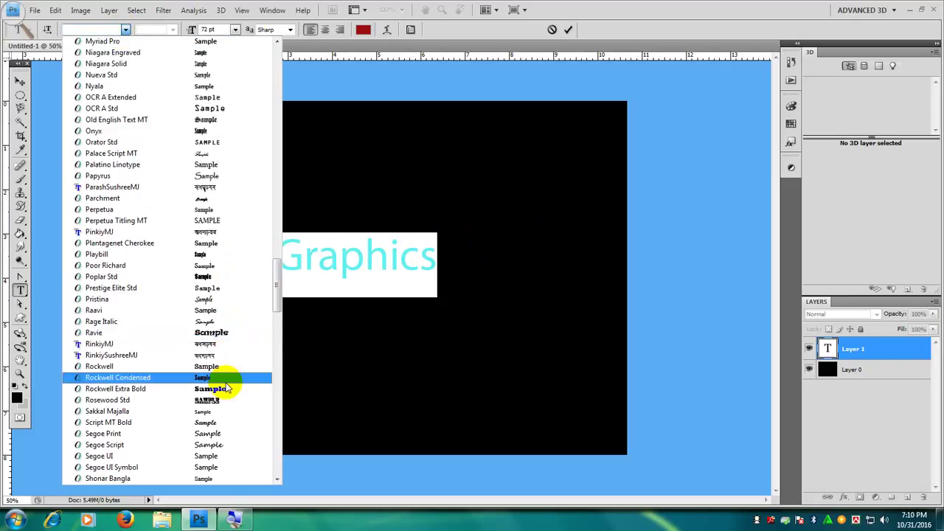
scroll(230, 229, up, 4)
scroll(230, 233, up, 4)
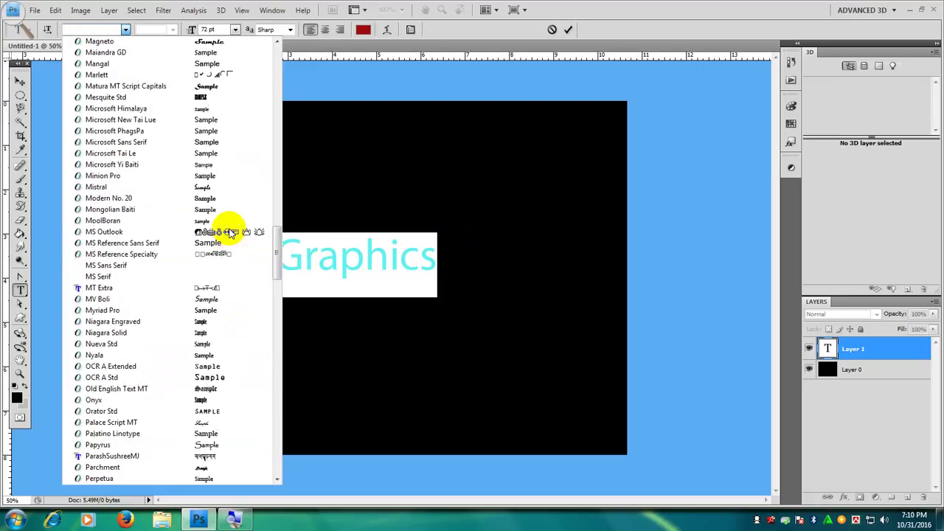
scroll(230, 233, up, 2)
scroll(230, 233, up, 3)
scroll(230, 233, up, 3)
scroll(230, 233, up, 2)
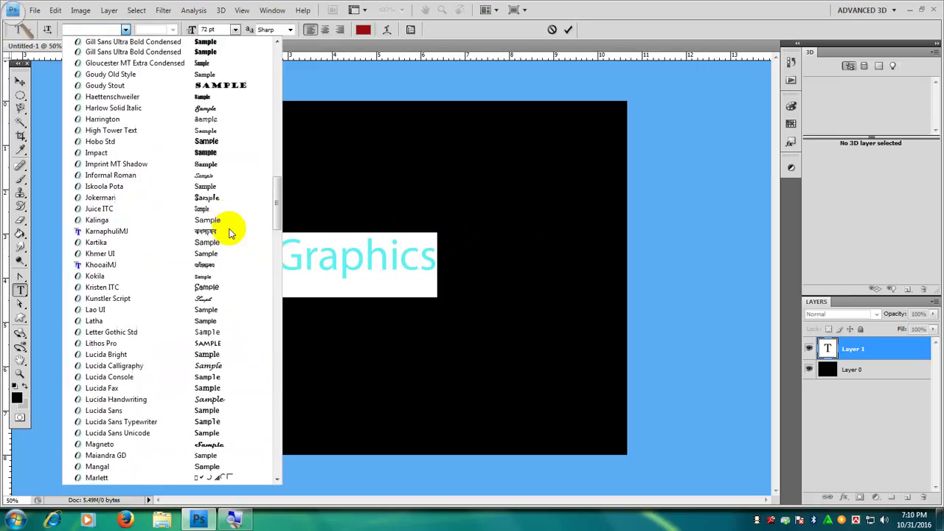
scroll(230, 233, up, 4)
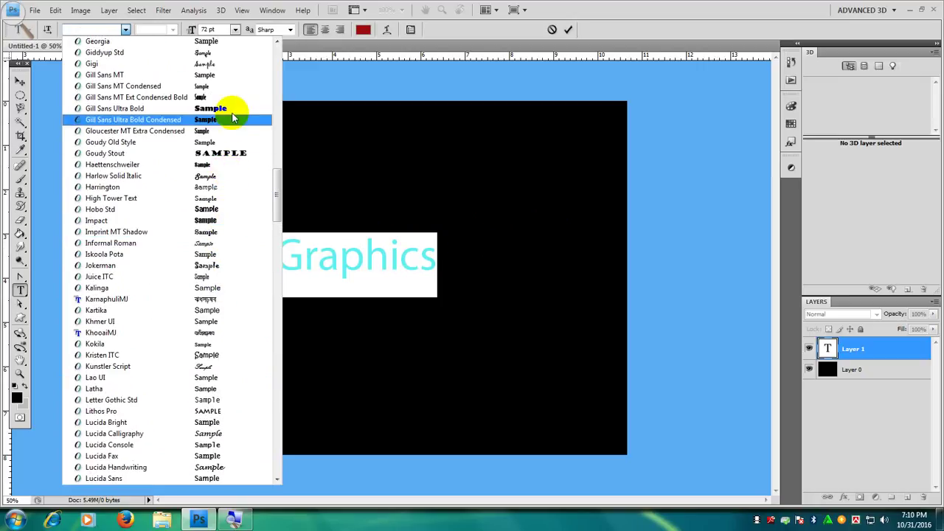
click(235, 120)
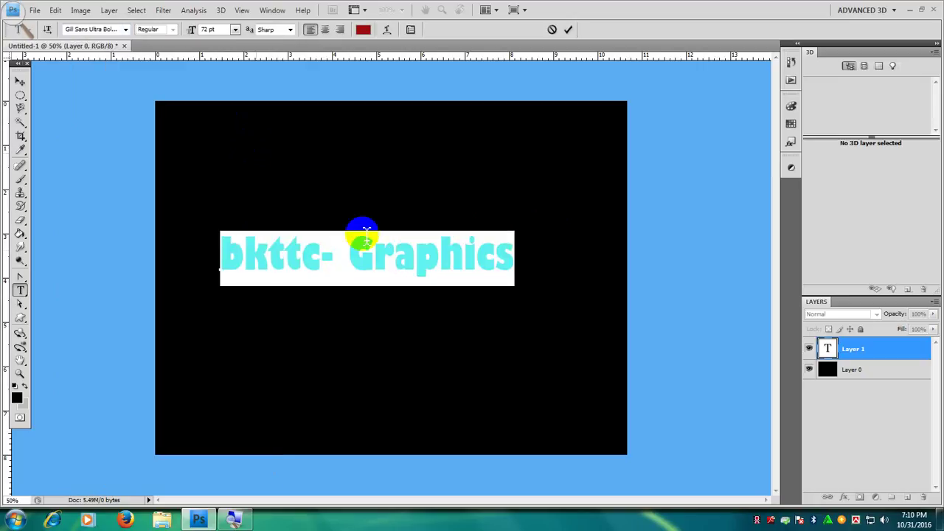
Commit the text and move it higher on the canvas
click(20, 80)
drag(469, 264, 494, 243)
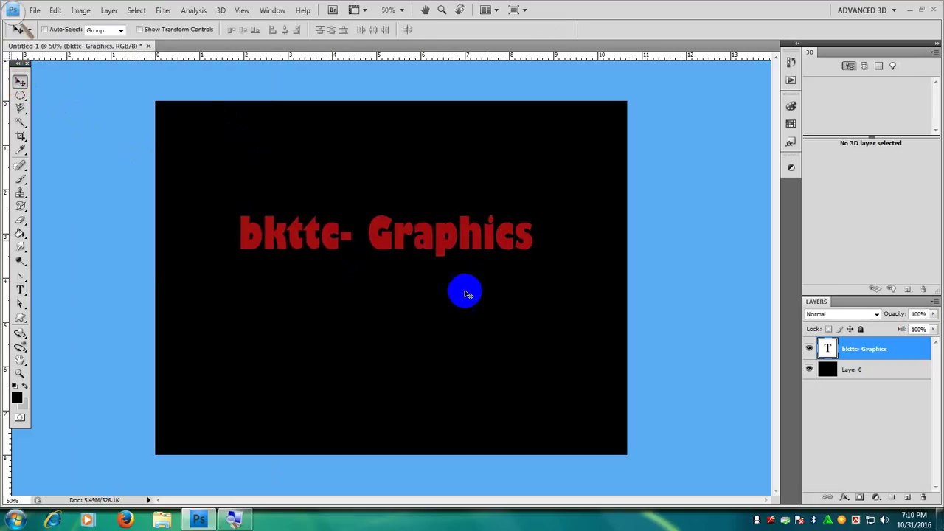
drag(379, 232, 387, 214)
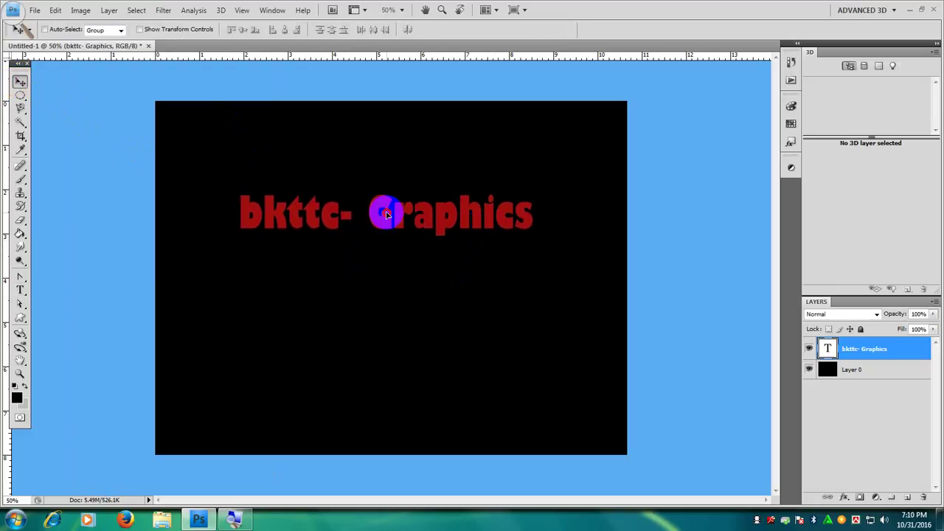
Rasterize the bkttc- Graphics type layer and drag the text slightly lower
right_click(864, 352)
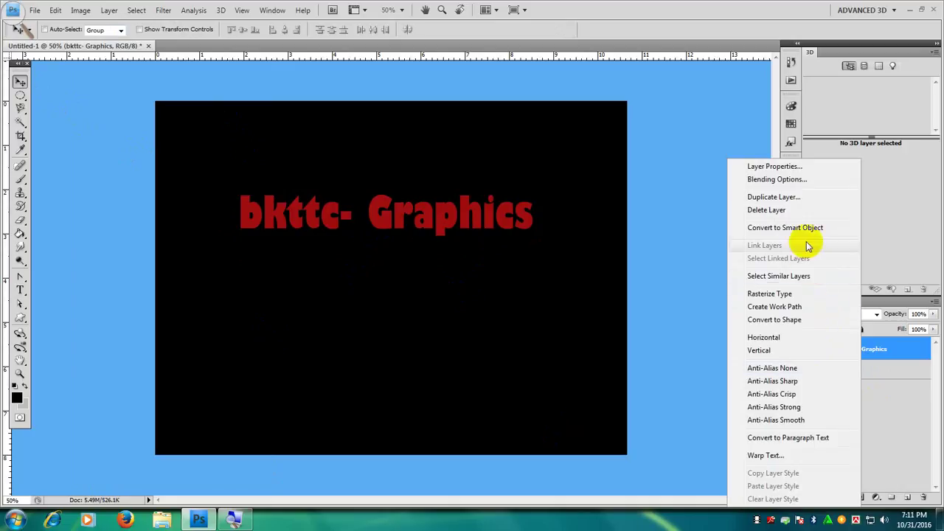
click(773, 294)
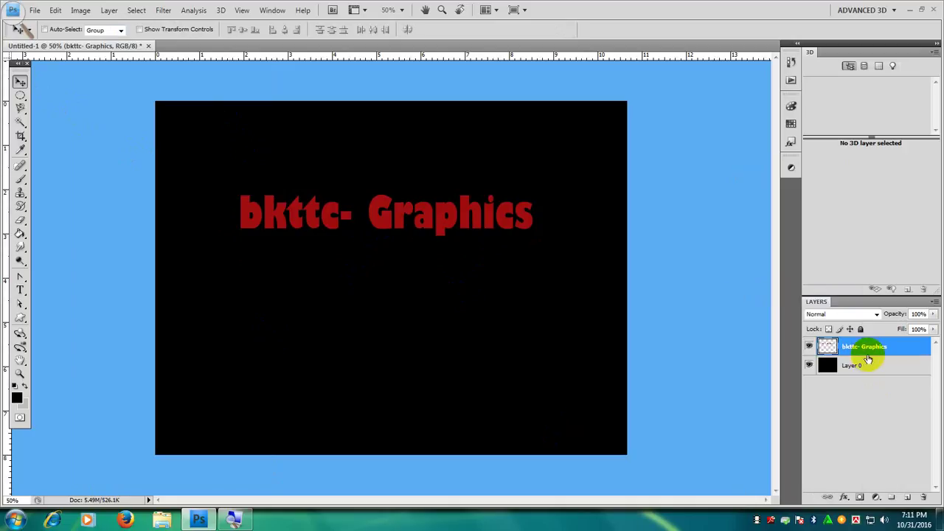
click(409, 219)
drag(405, 219, 404, 250)
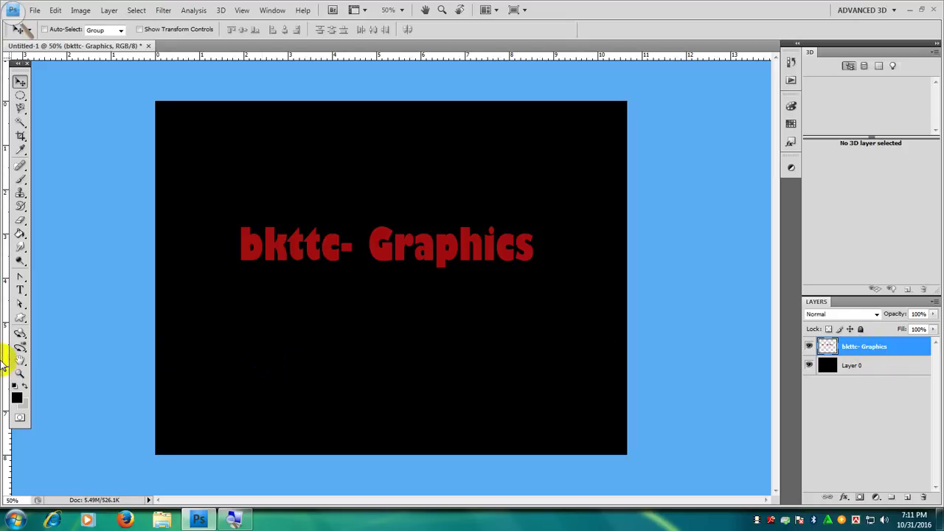
Switch to the Type tool, bring up the Magnifier, and return to the document
click(20, 291)
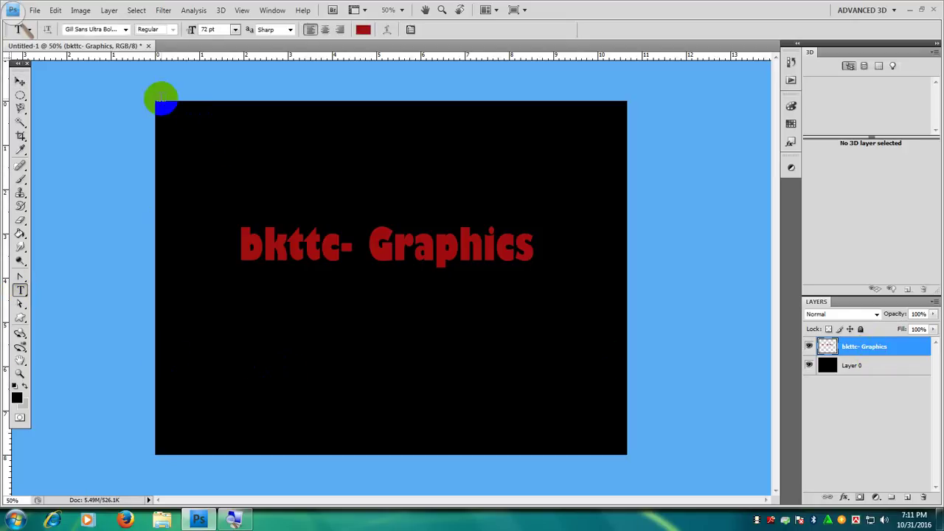
click(234, 520)
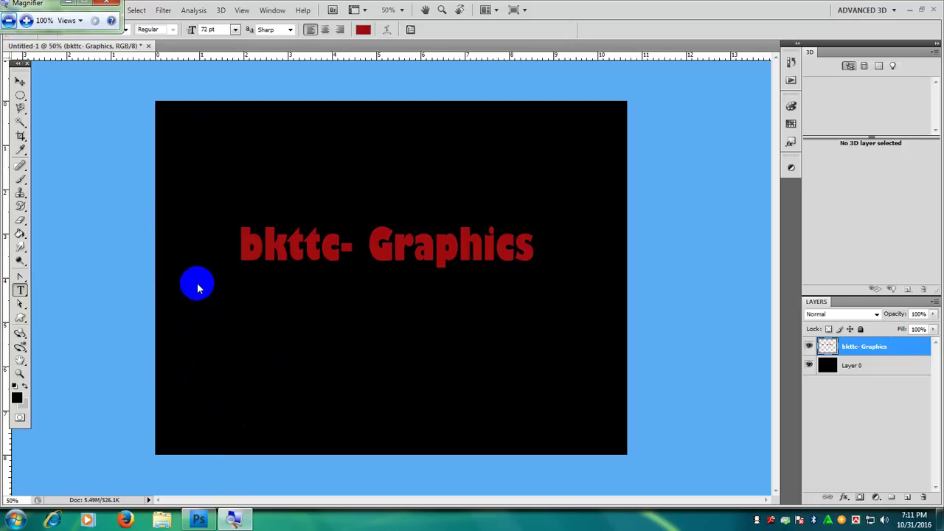
click(20, 83)
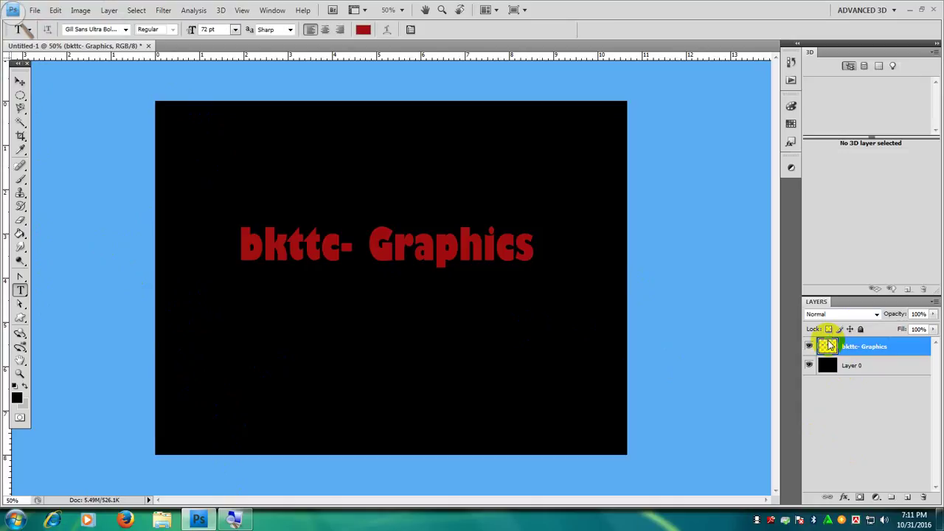
Select the text layer's pixels
right_click(826, 346)
click(811, 200)
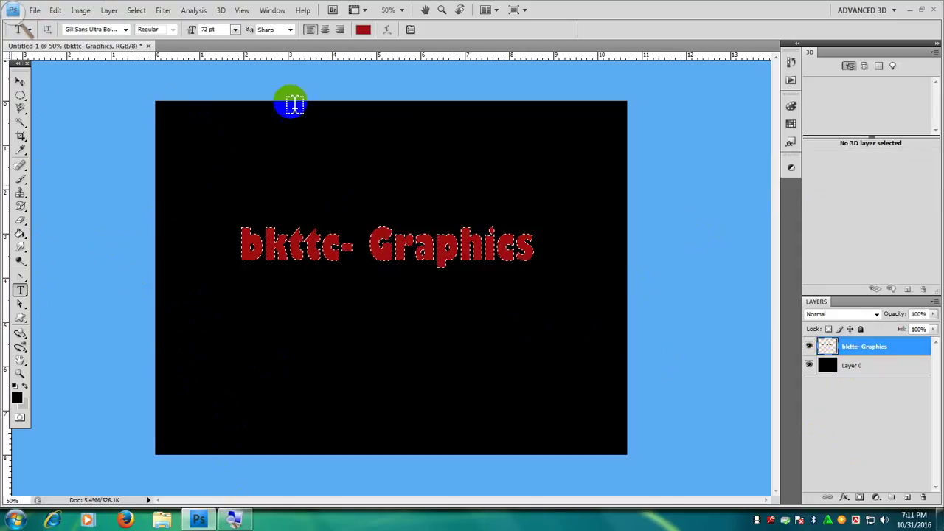
click(363, 31)
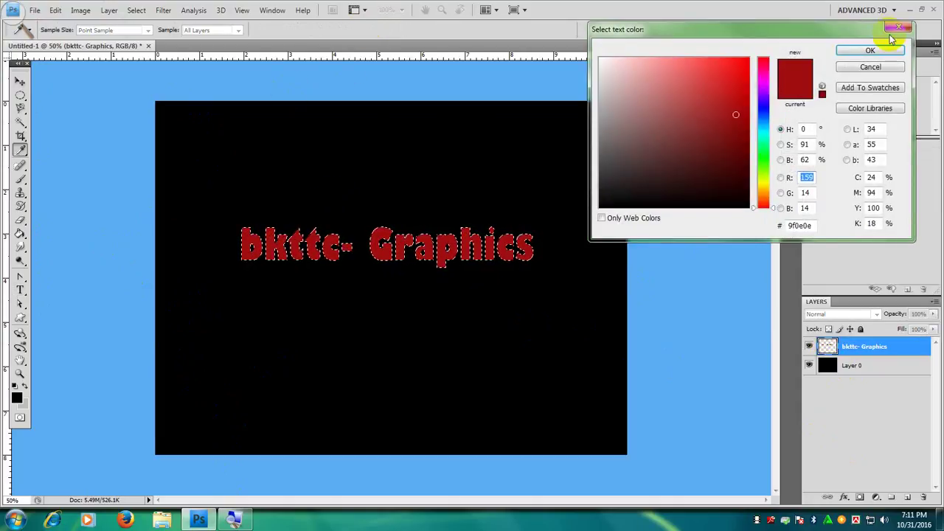
click(883, 66)
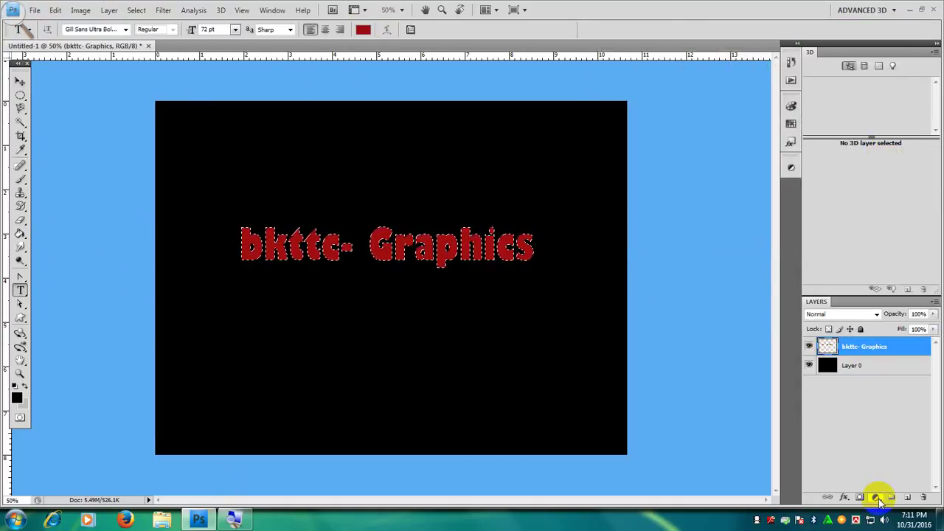
Add a white Solid Color fill layer over the selected text
click(875, 497)
click(866, 256)
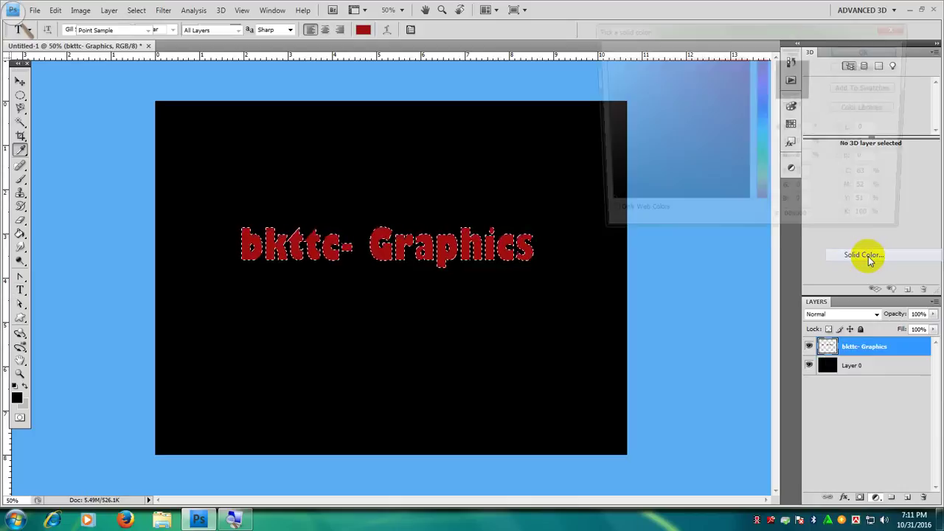
drag(666, 129, 575, 37)
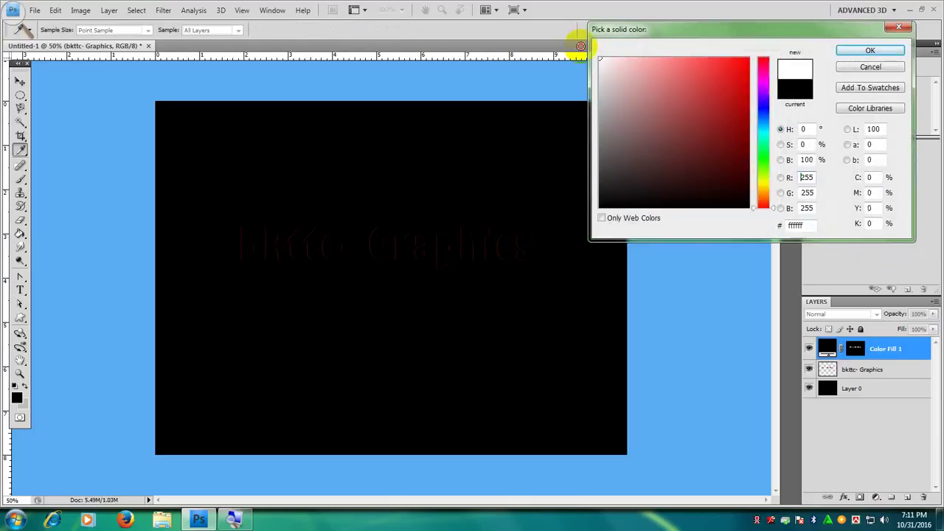
click(849, 53)
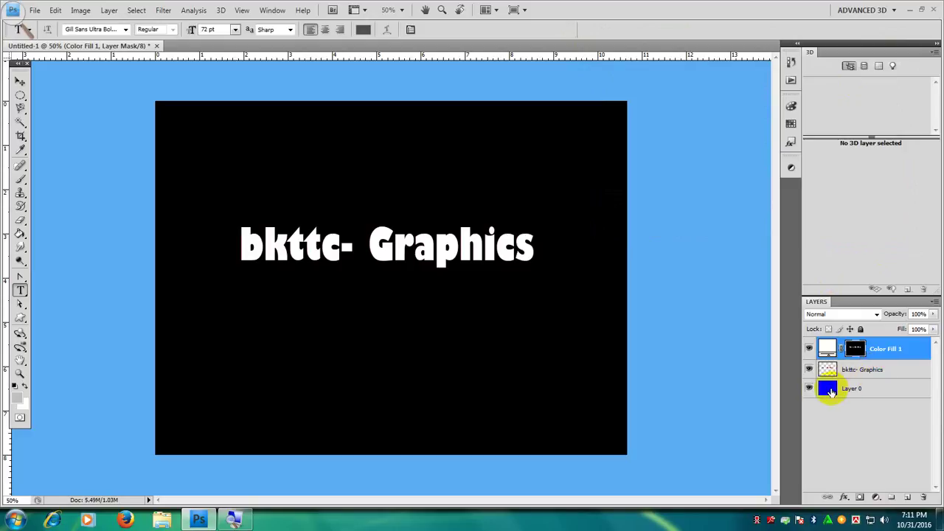
Merge the white Color Fill 1 layer down into the text layer
click(809, 388)
right_click(885, 352)
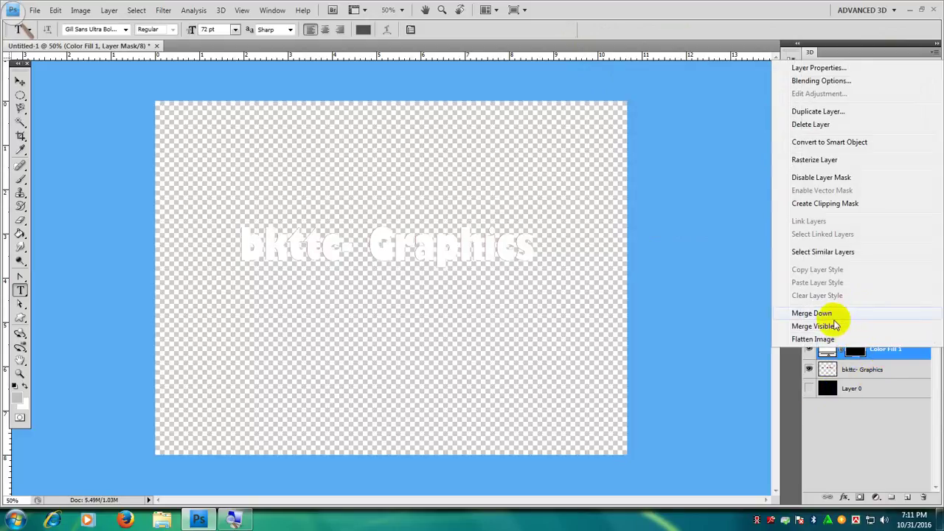
click(811, 312)
click(809, 367)
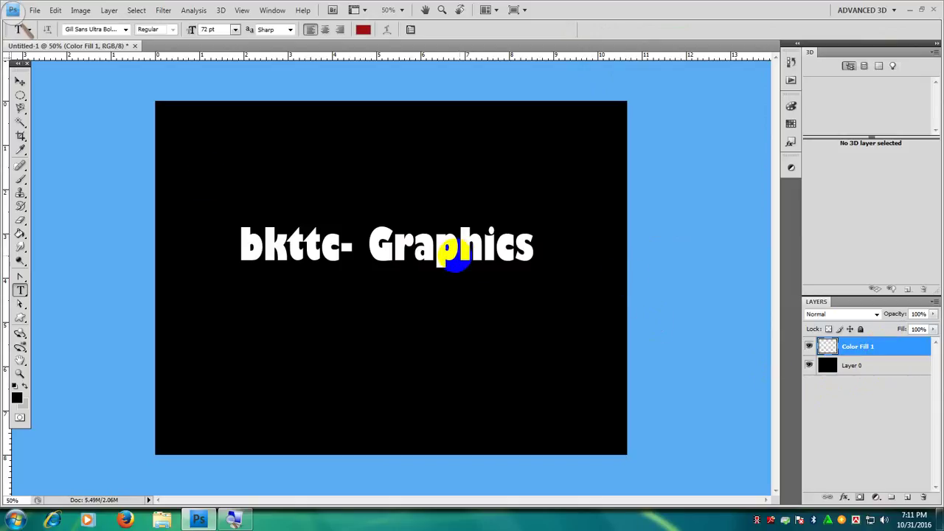
Move the white text up, then rotate it 15°, enlarge it to about 119% × 128%, and commit
click(20, 81)
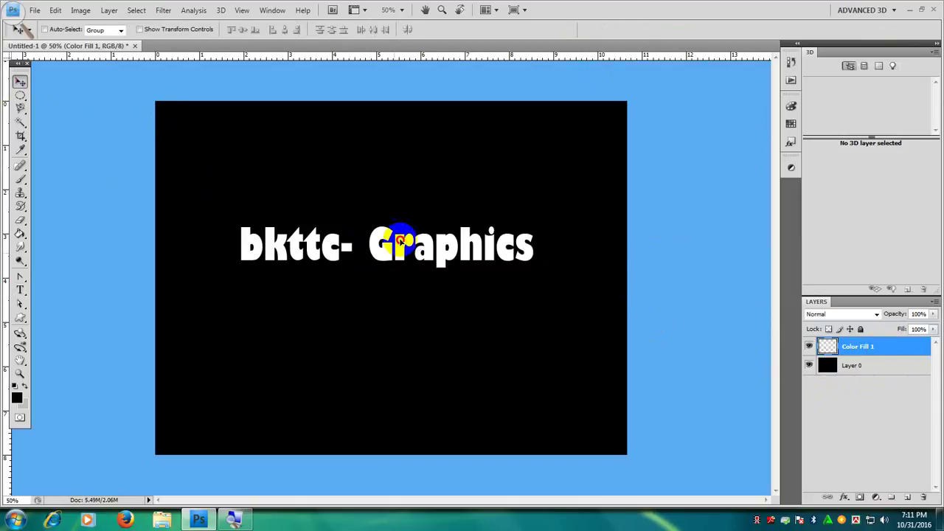
drag(394, 265, 401, 218)
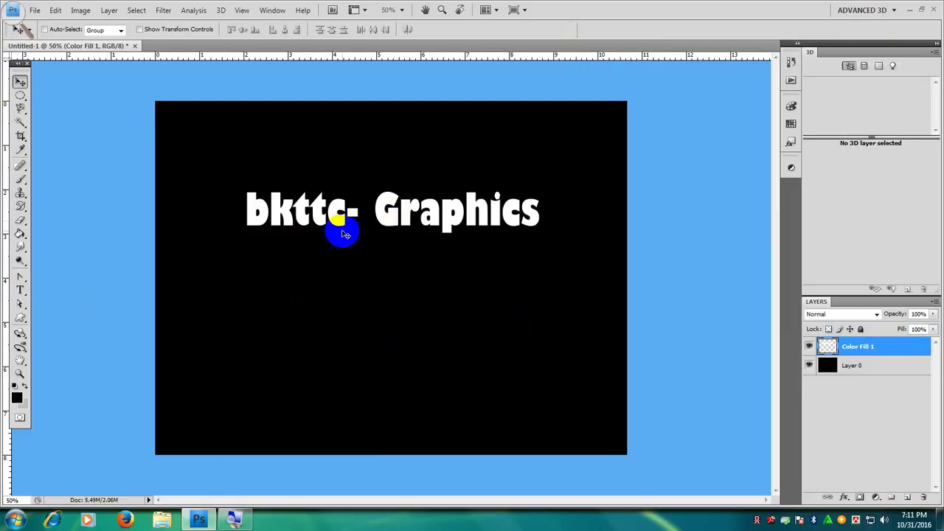
key(ctrl+t)
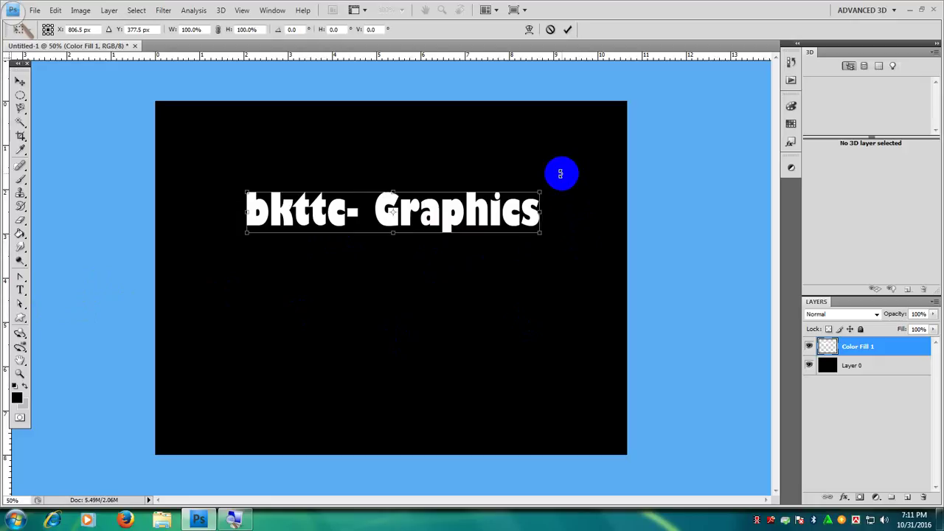
drag(565, 185, 573, 214)
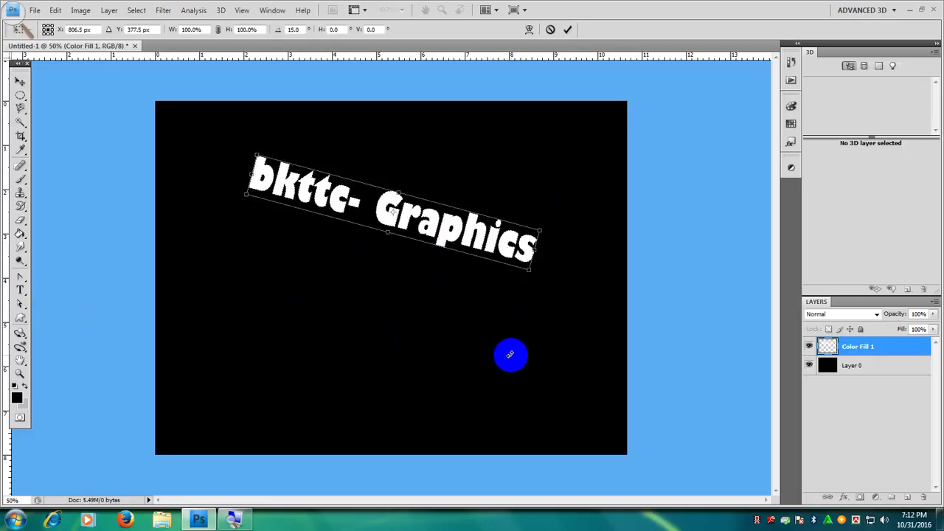
mouse_move(527, 269)
mouse_down()
mouse_move(552, 308)
mouse_move(575, 295)
mouse_up()
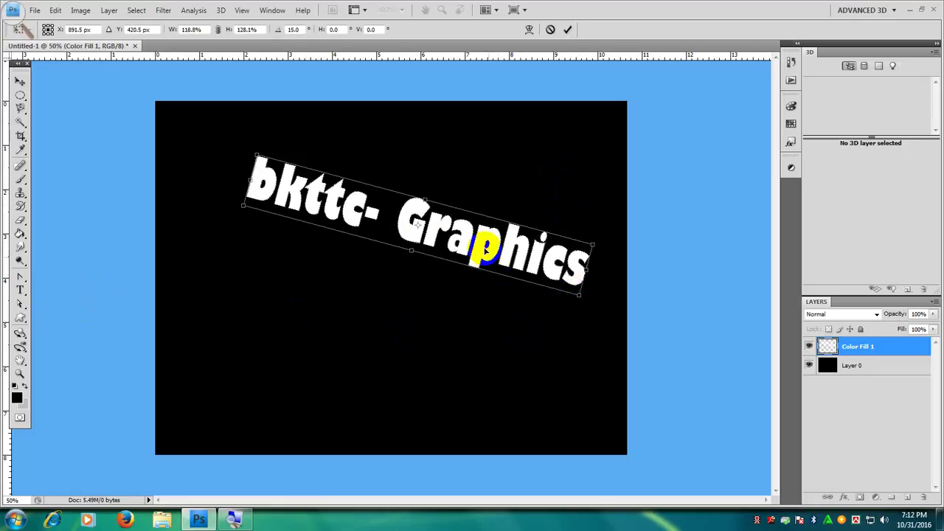
drag(484, 250, 464, 280)
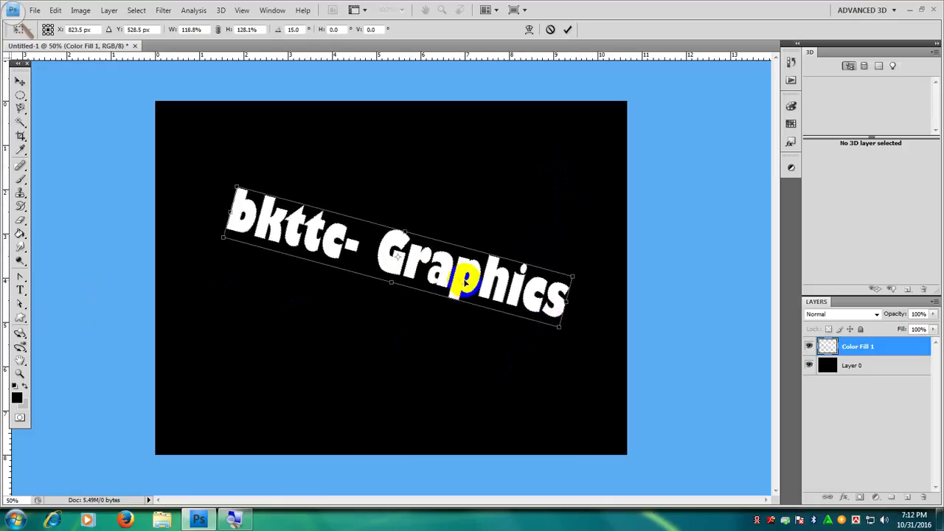
double_click(464, 282)
Nudge the white text down-right and start a text layer near the top-left
click(20, 76)
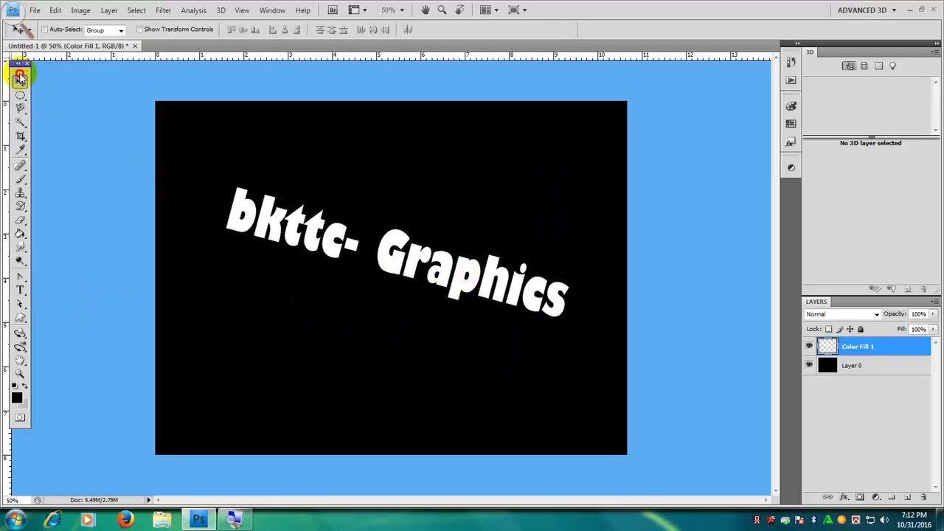
drag(455, 270, 463, 292)
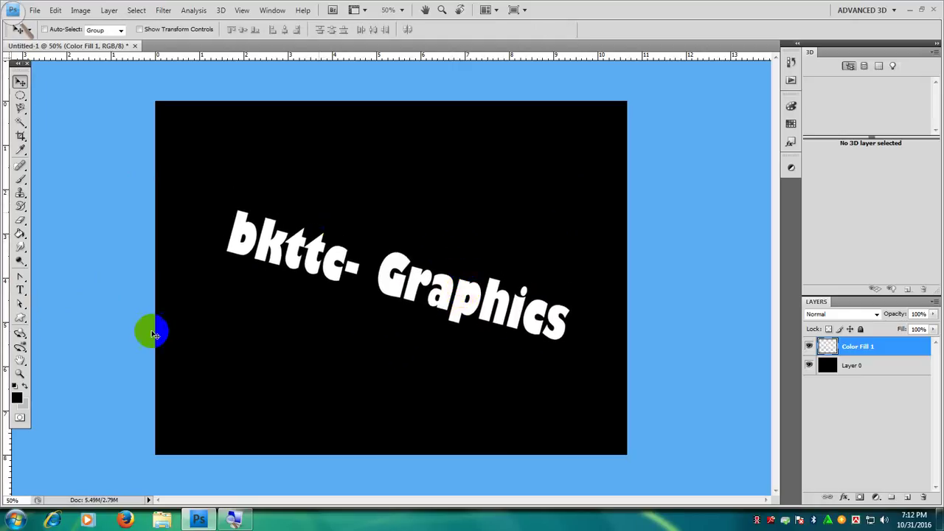
click(19, 295)
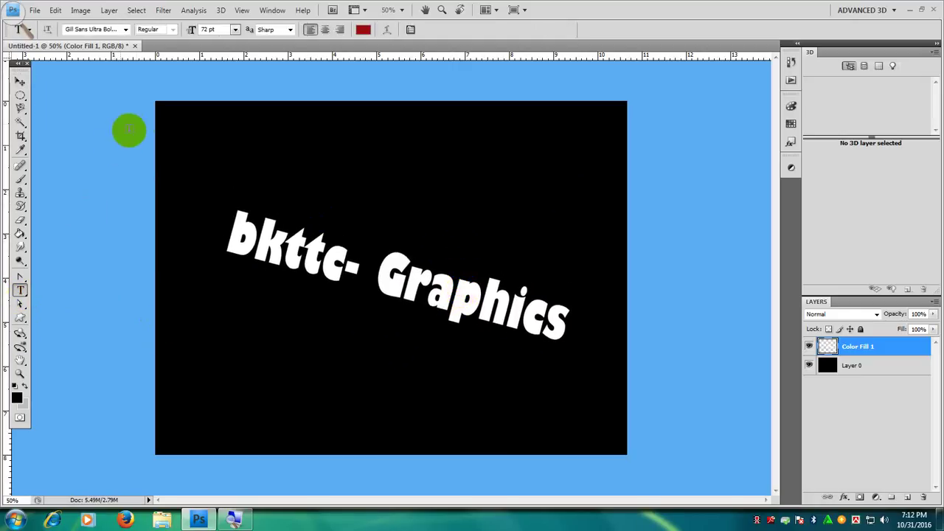
drag(192, 126, 203, 135)
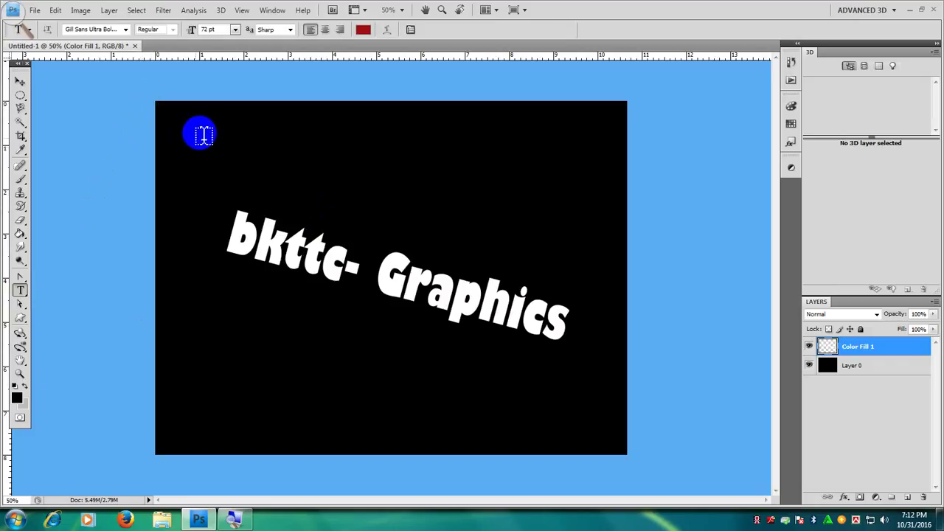
click(203, 135)
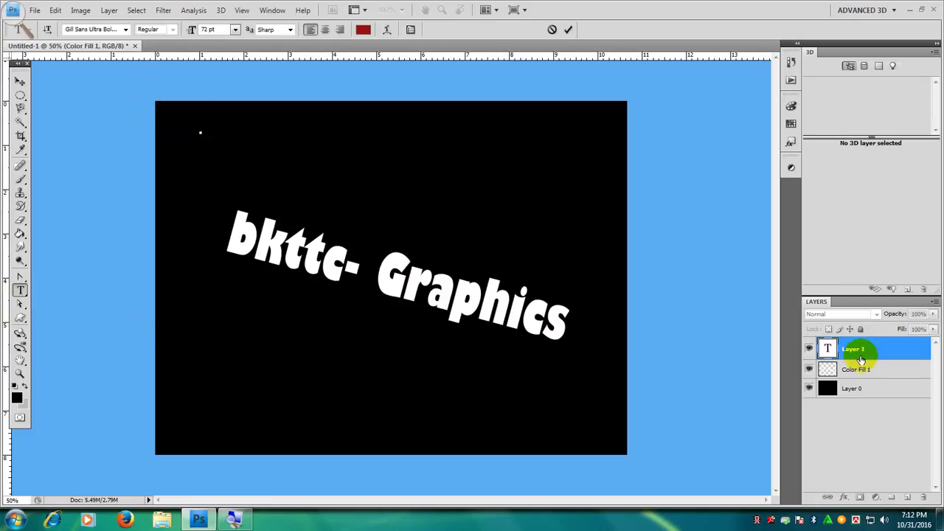
Delete the empty Layer 1 and draw a paragraph text box over most of the canvas
click(923, 497)
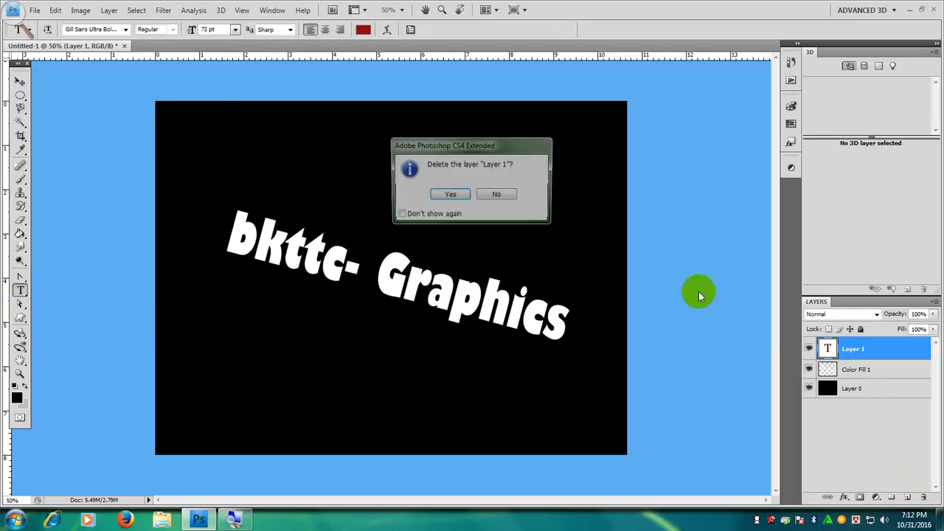
click(442, 196)
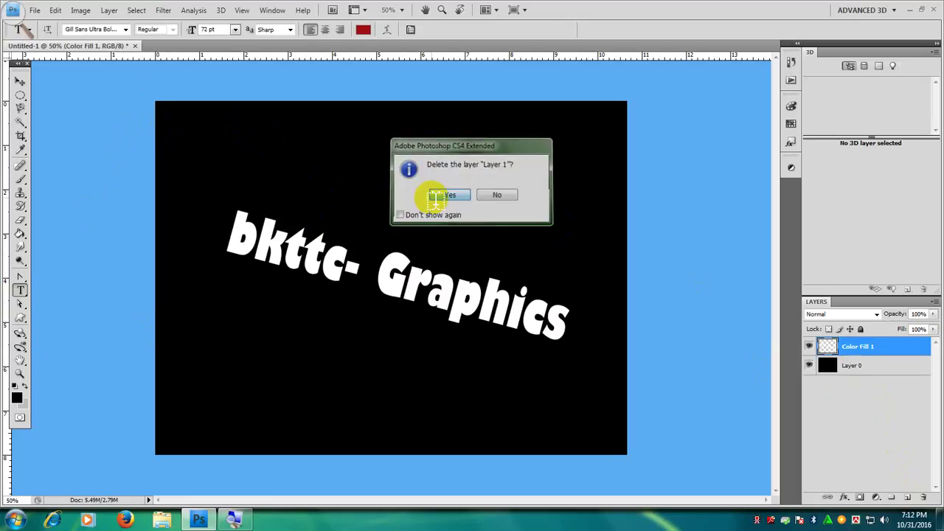
click(17, 280)
mouse_move(165, 122)
mouse_down()
mouse_move(280, 274)
mouse_move(421, 341)
mouse_move(535, 381)
mouse_move(590, 388)
mouse_up()
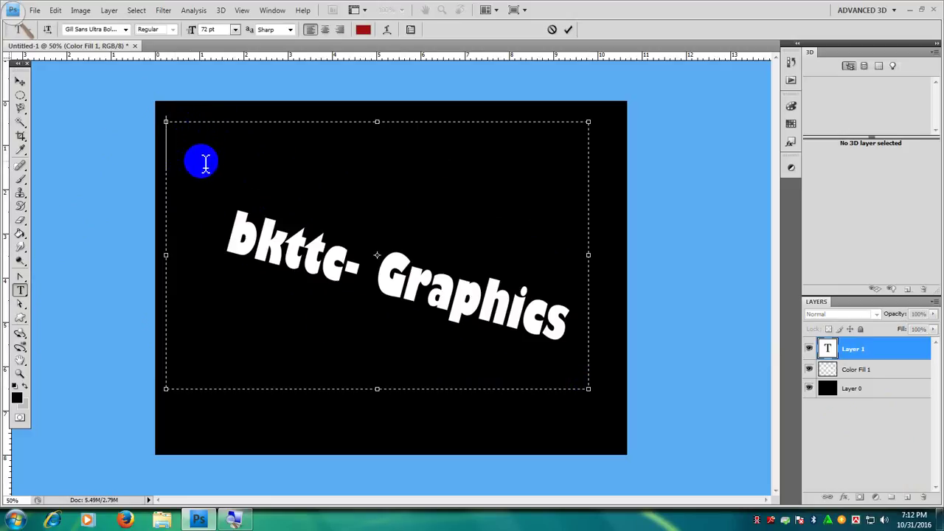
Set the text size to 11 pt and try the Imprint MT Shadow font
click(165, 126)
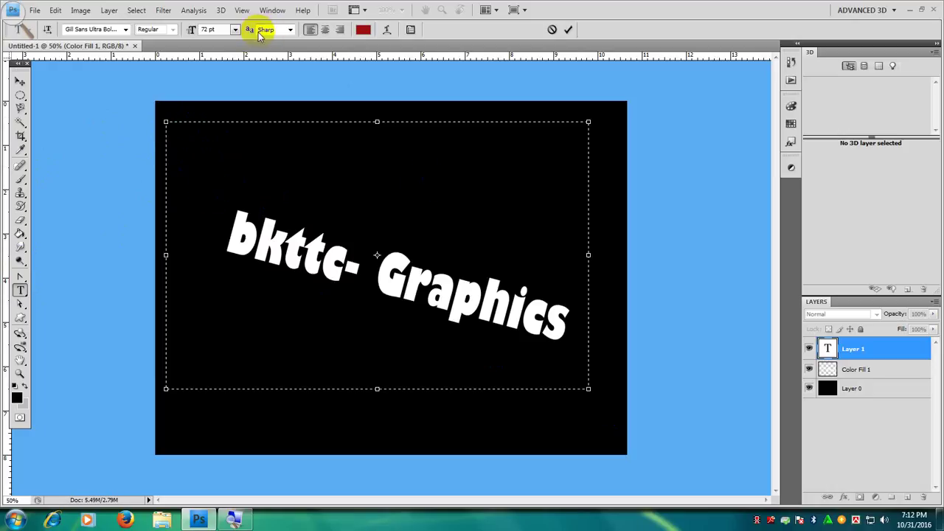
click(236, 31)
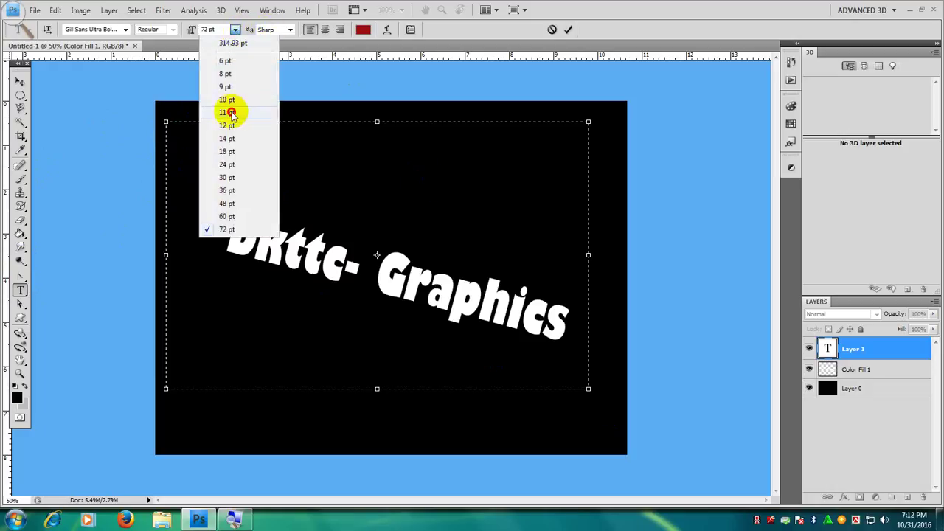
click(235, 109)
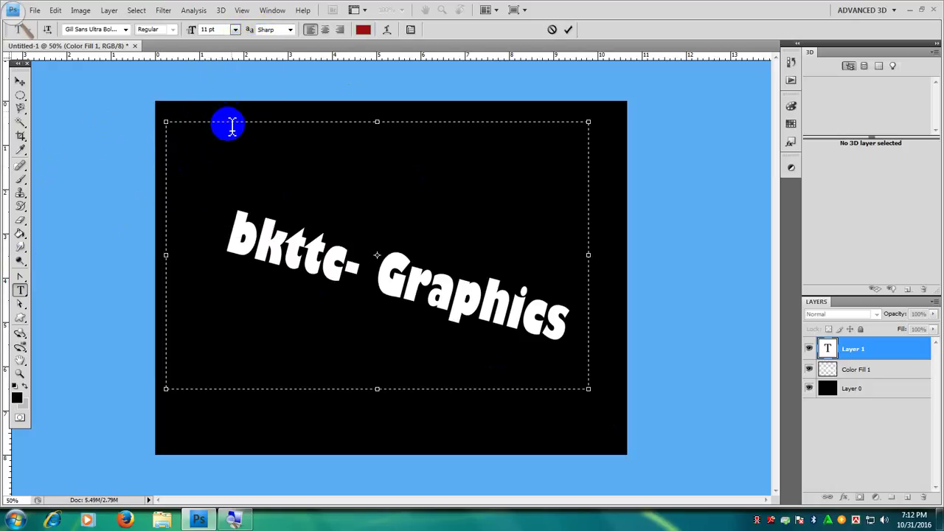
click(127, 30)
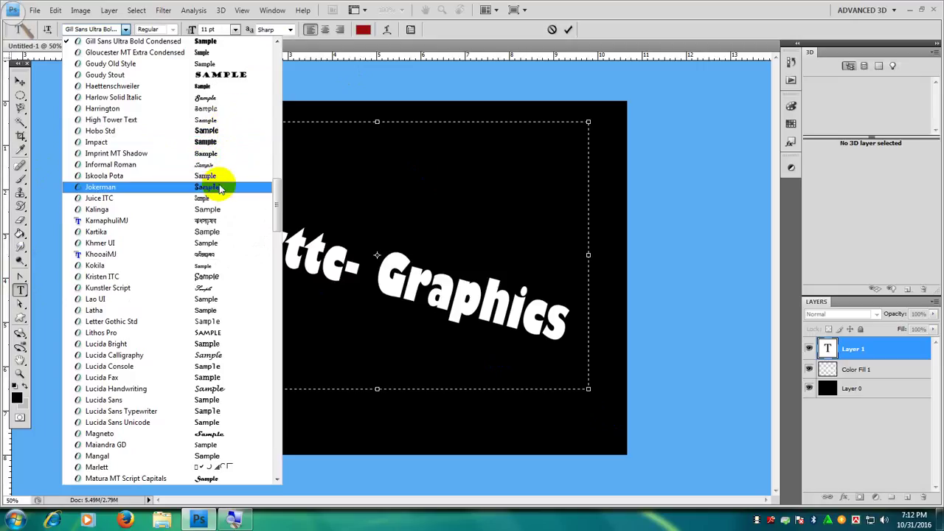
click(221, 153)
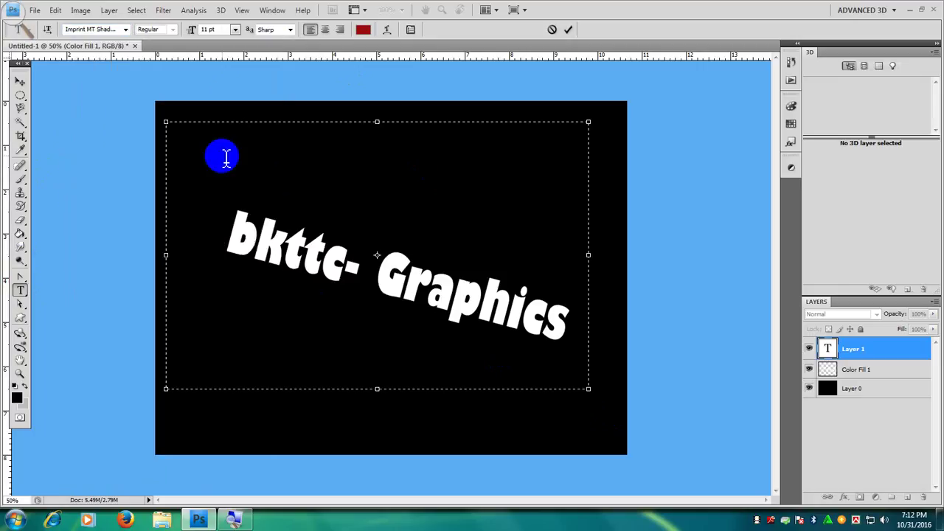
Switch the font to Gigi and set the text colour to white
click(125, 29)
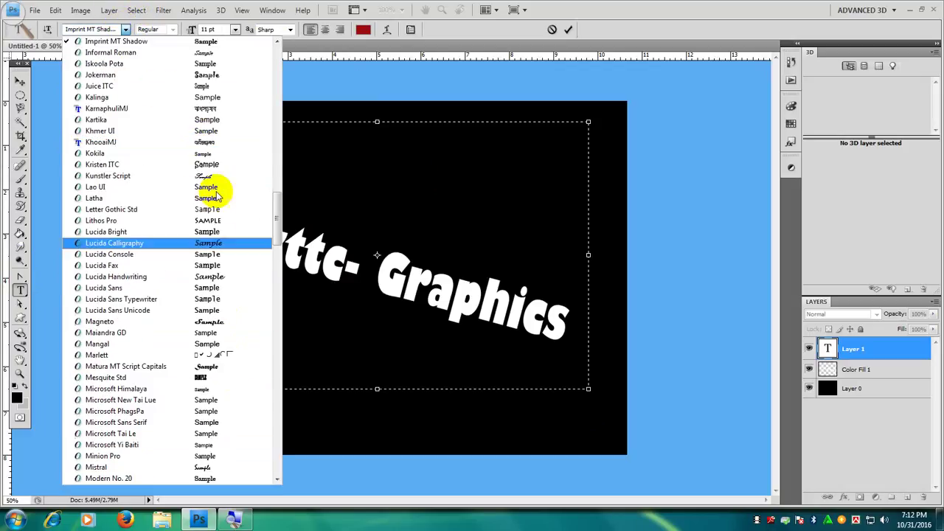
scroll(253, 277, up, 1)
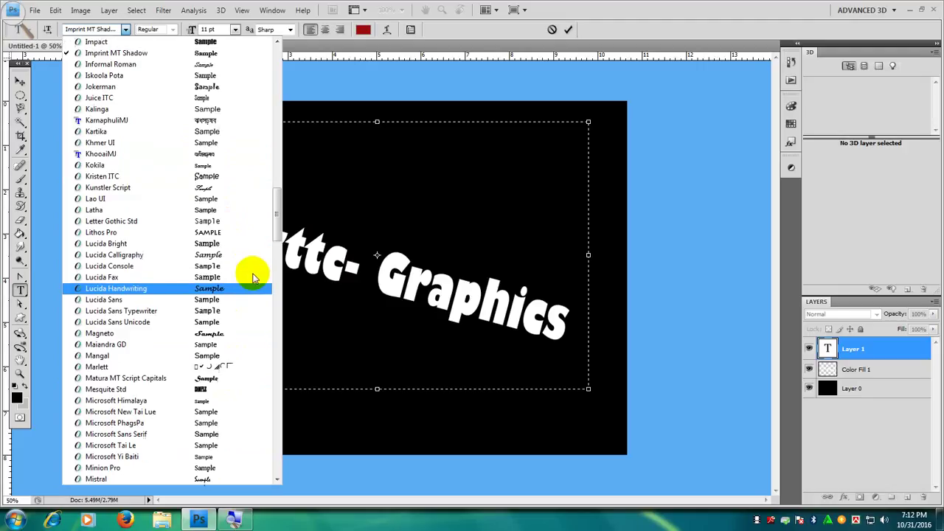
scroll(253, 277, up, 5)
scroll(253, 278, up, 1)
scroll(253, 277, up, 3)
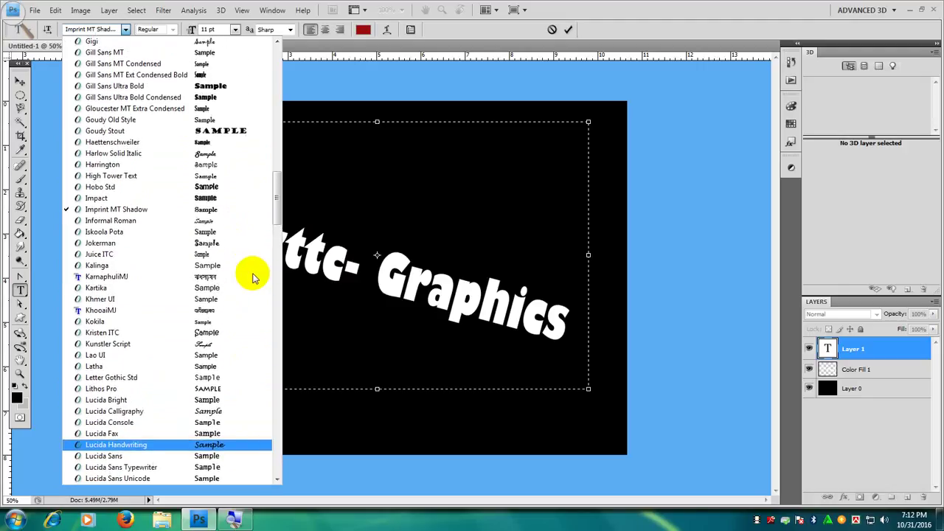
scroll(253, 273, up, 6)
scroll(253, 222, up, 3)
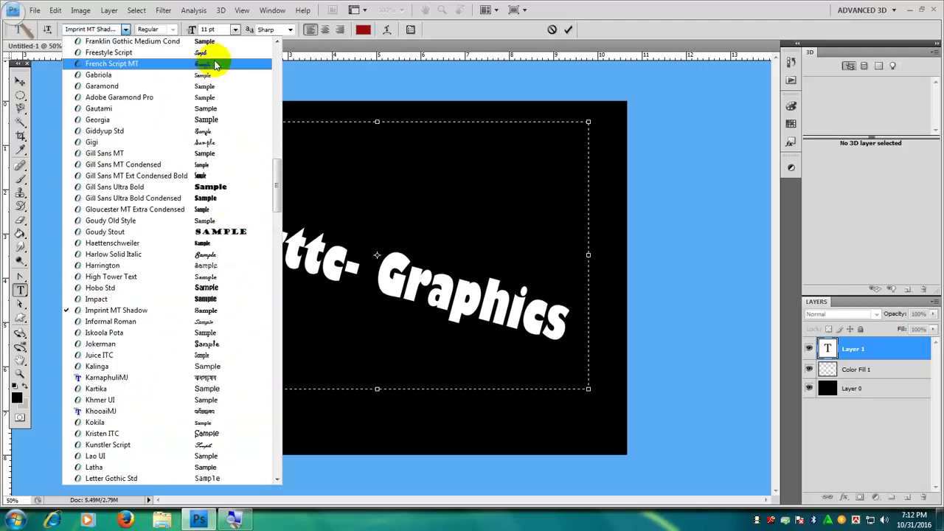
click(220, 142)
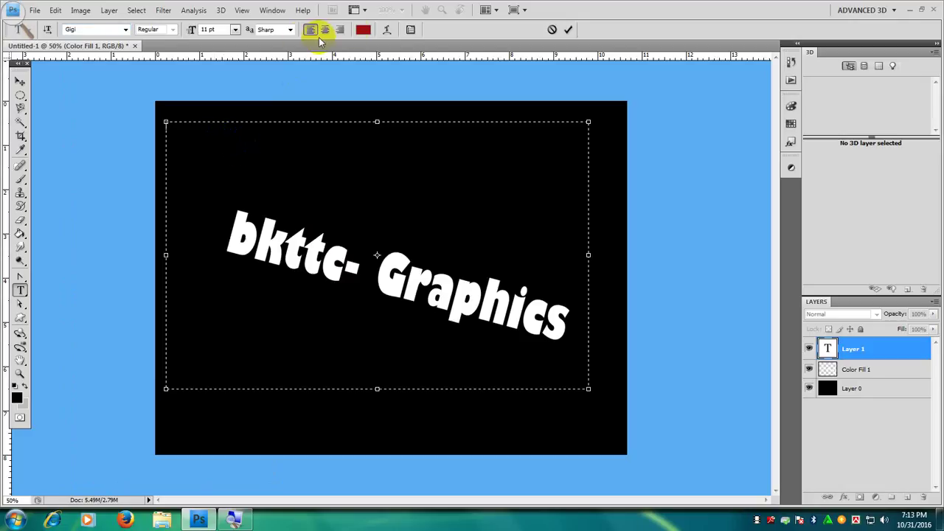
click(362, 29)
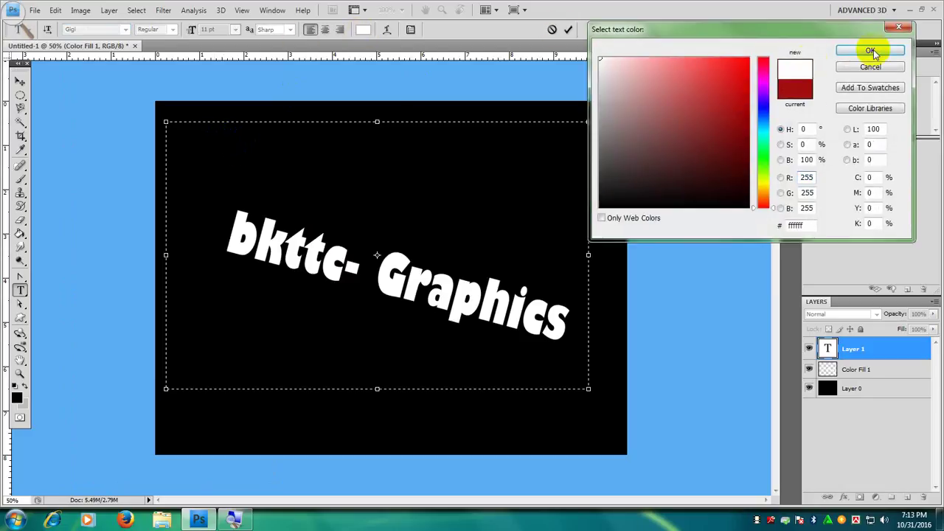
Confirm white text, select the 'Graphics Design' phrase for repeating, then select all box text
click(870, 50)
text(Graphics Design)
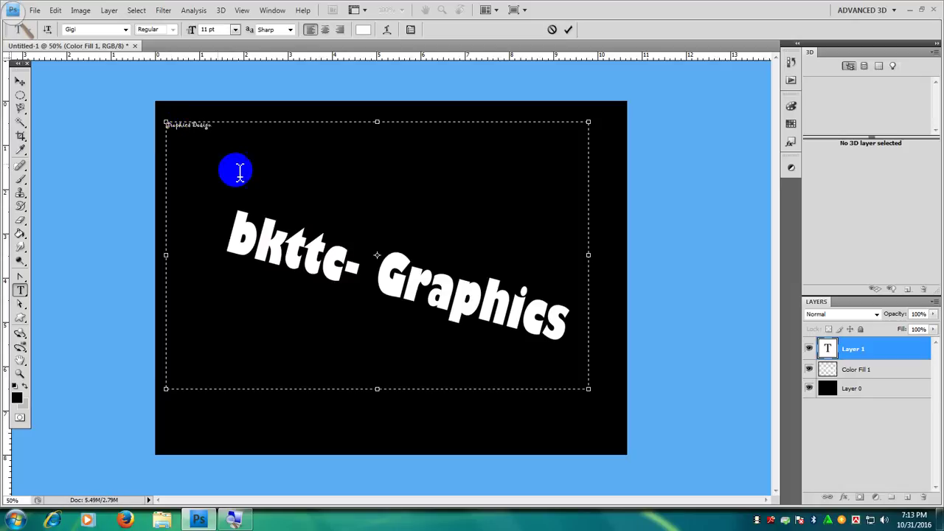
drag(221, 126, 103, 131)
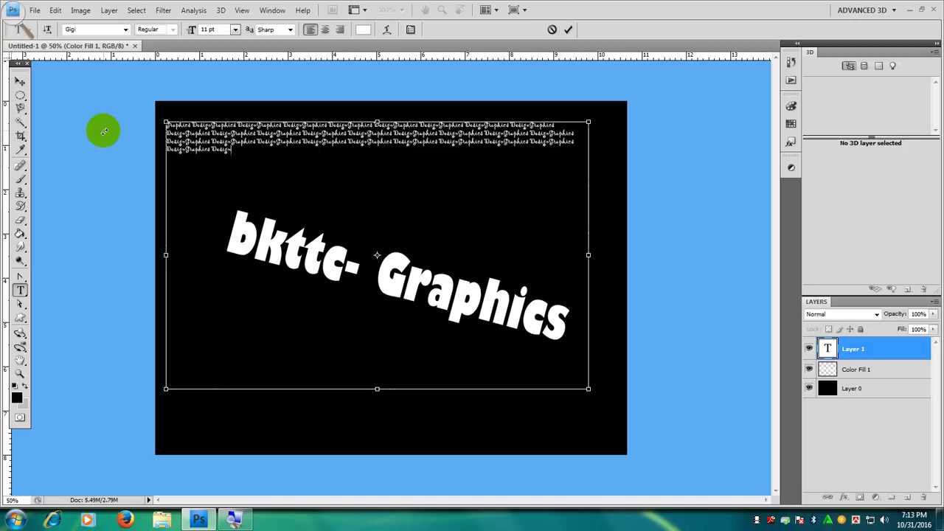
key(ctrl+a)
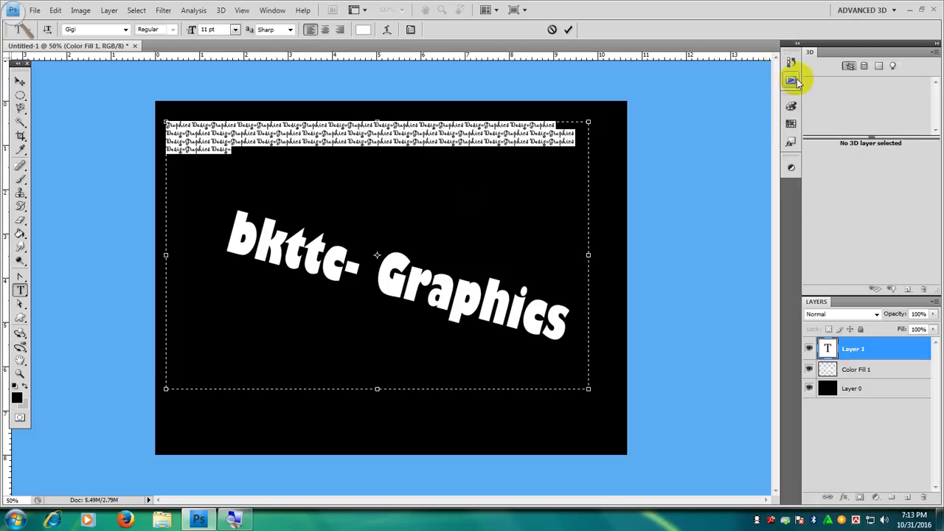
Try the Paragraph, Adjustments, Swatches and Notes panels, then show the Character panel
click(274, 9)
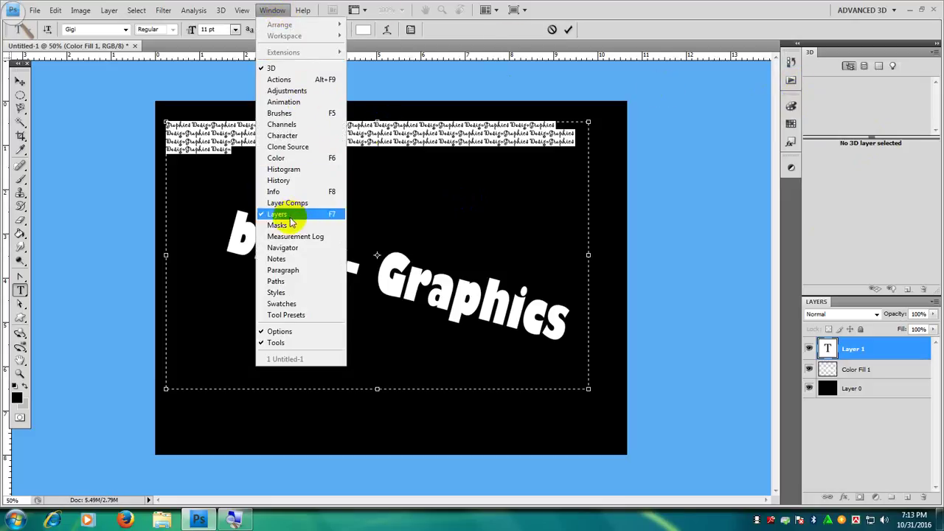
click(308, 275)
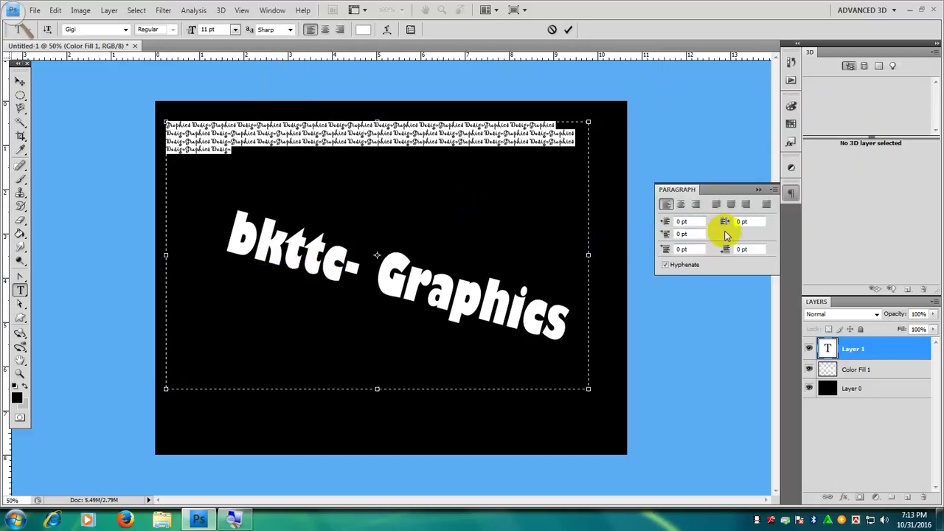
click(790, 194)
click(791, 167)
click(791, 144)
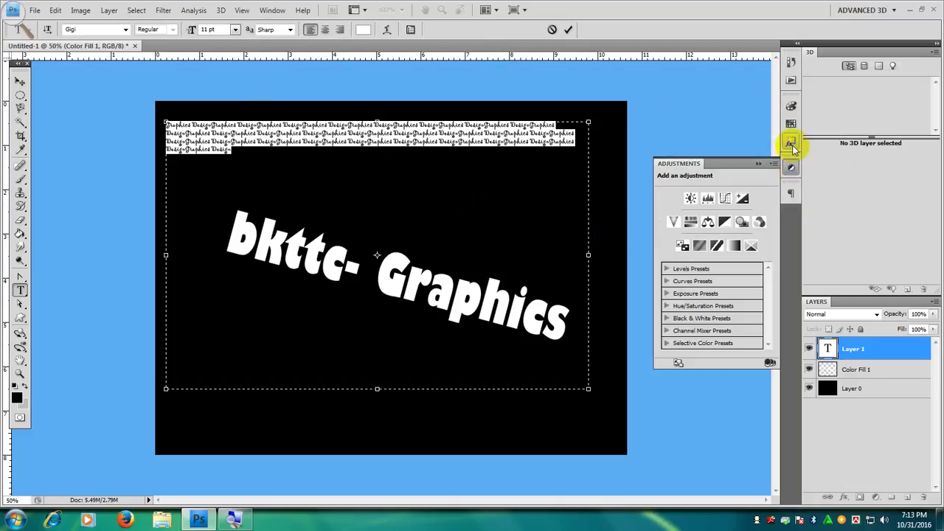
click(791, 144)
click(792, 121)
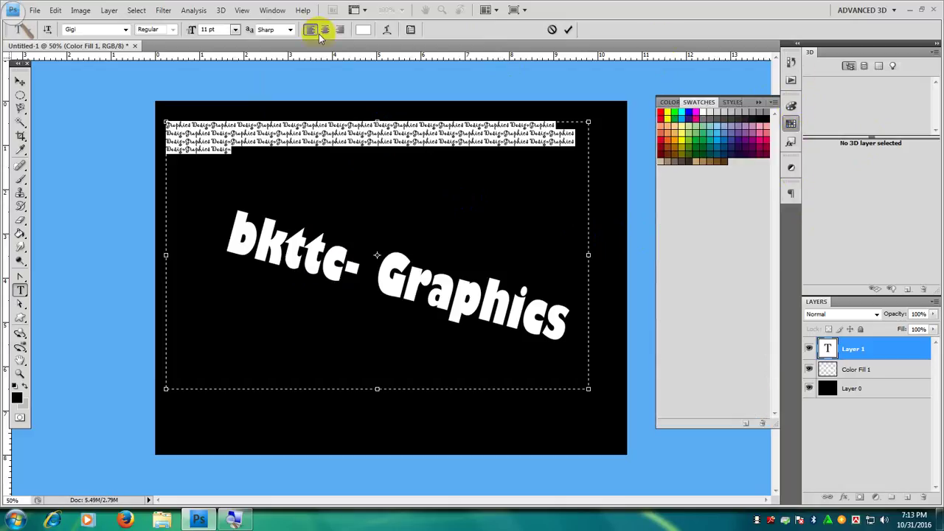
click(273, 10)
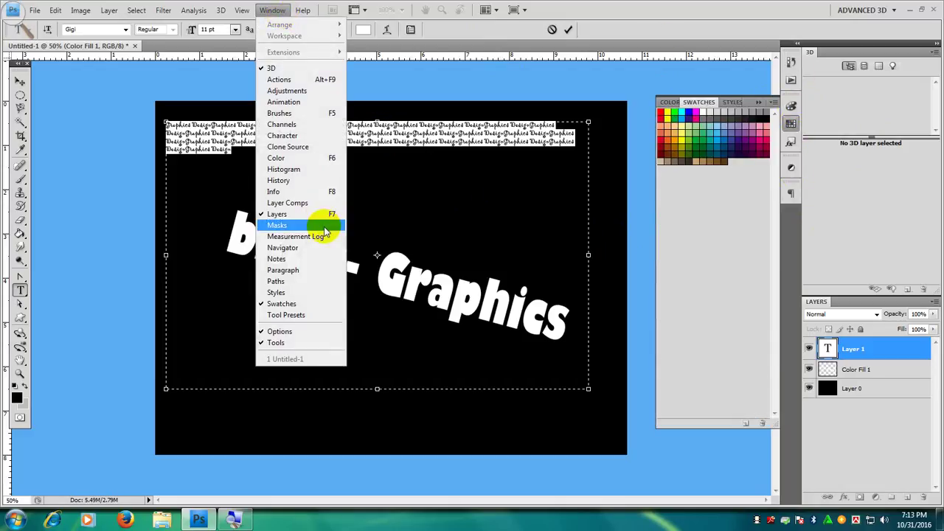
click(282, 259)
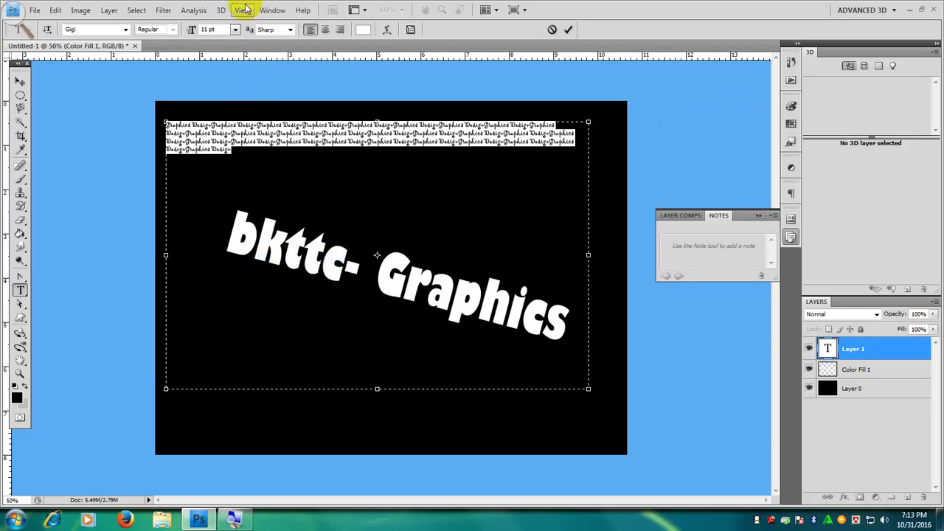
click(271, 9)
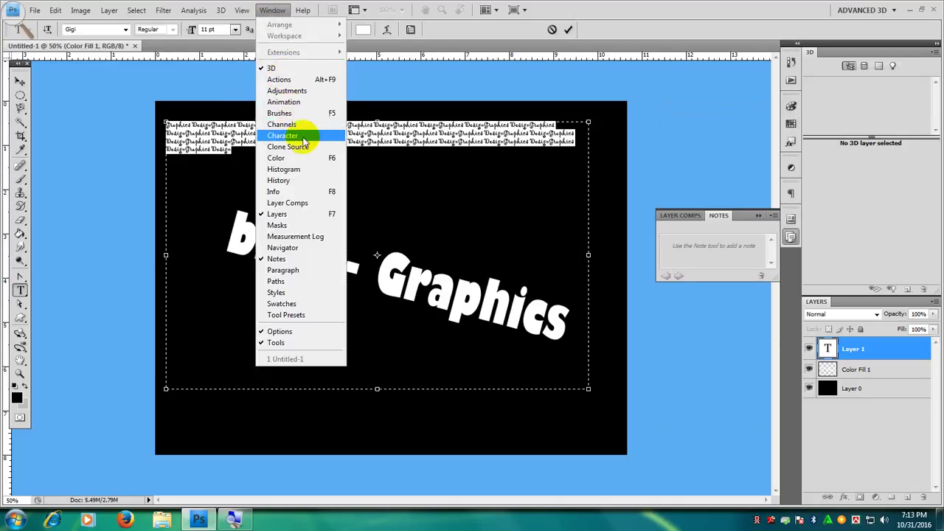
click(302, 136)
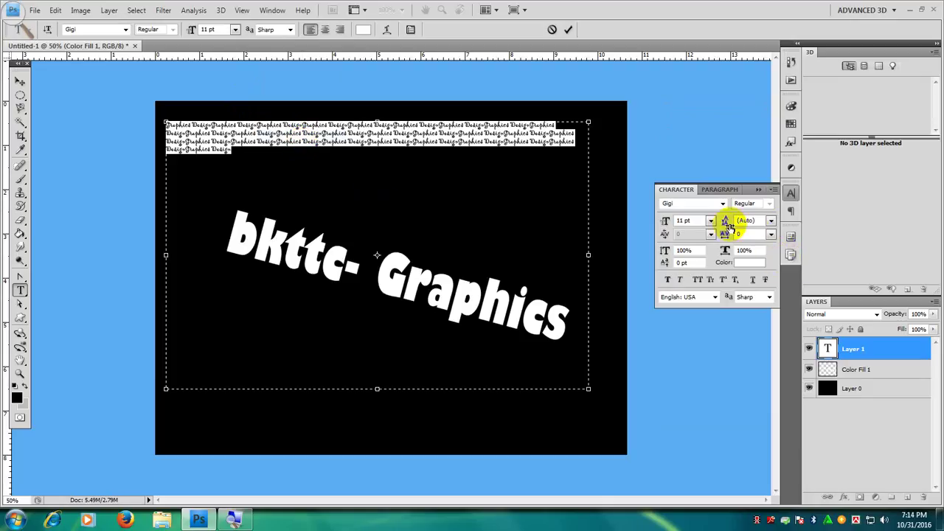
Set the repeated text's leading to 9.01 pt and reselect all of it
drag(726, 223, 729, 224)
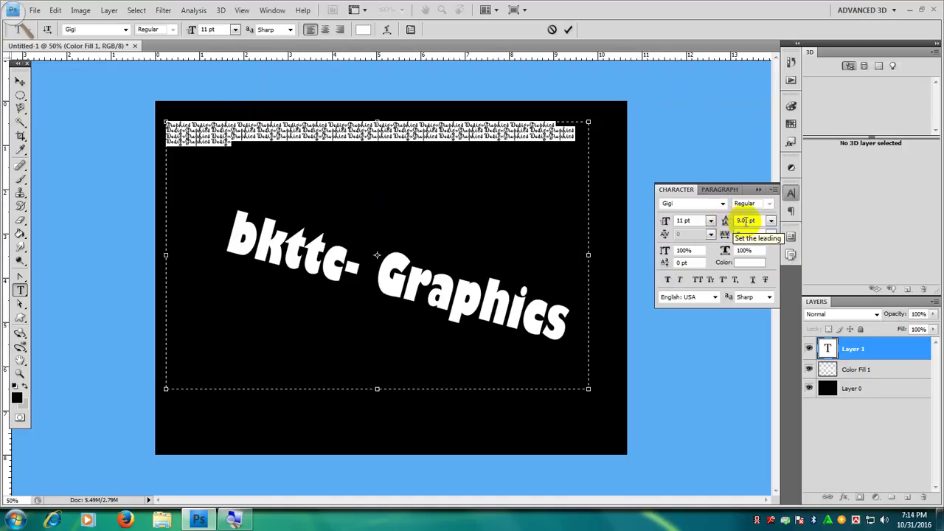
click(258, 136)
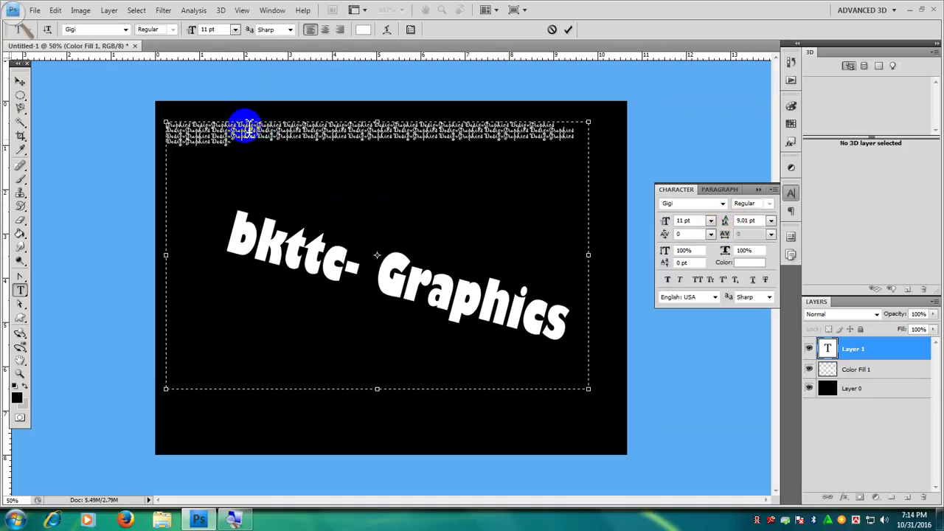
drag(241, 146, 141, 116)
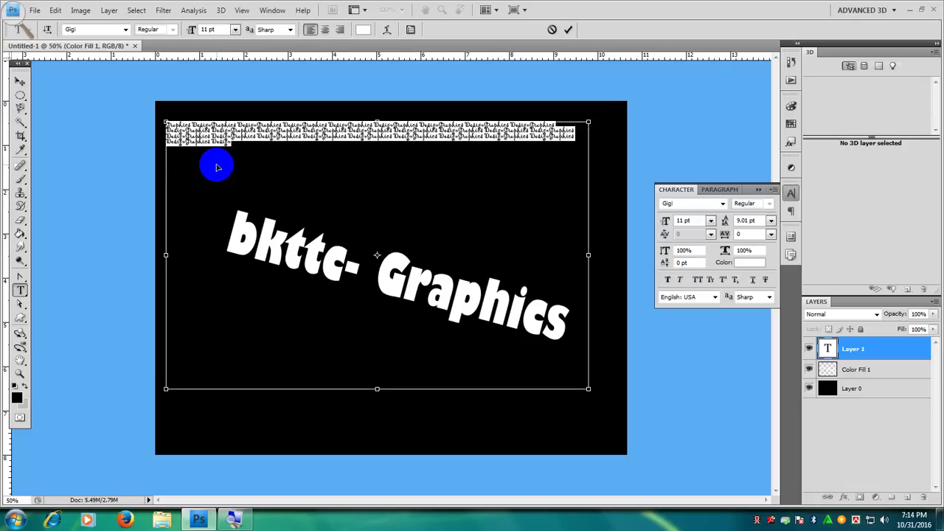
Paste four more copies of the repeated text and stretch the text box past the canvas
key(ctrl+v)
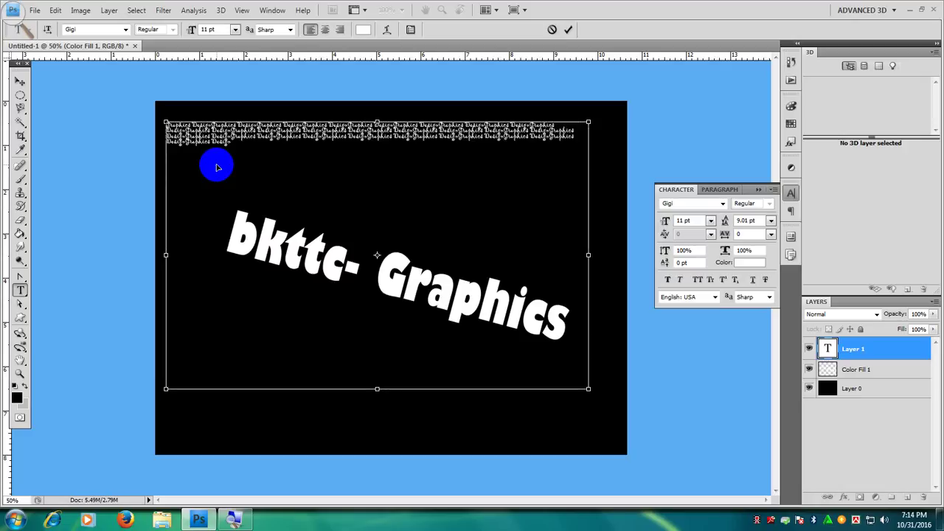
key(ctrl+v)
key(ctrl+v)
key(ctrl+v)
key(ctrl+v)
key(ctrl+v)
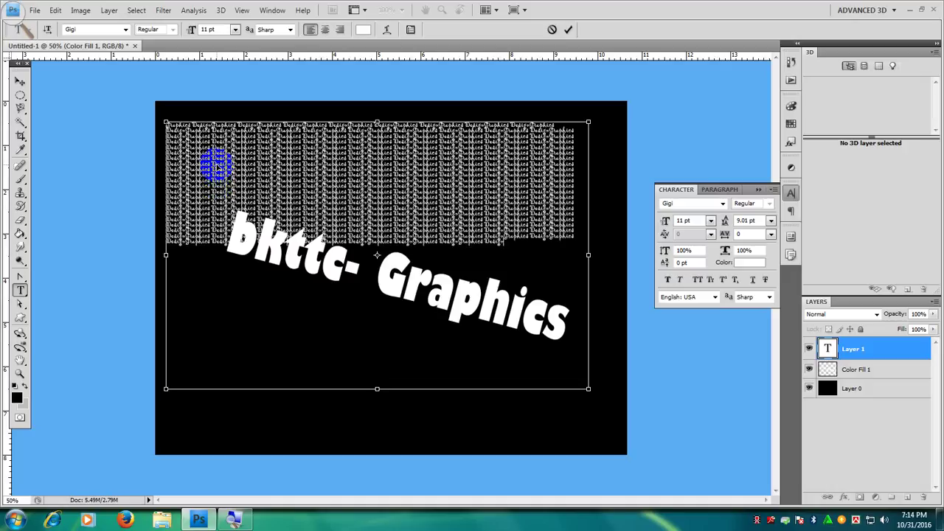
key(ctrl+v)
key(ctrl+v)
key(ctrl+v)
key(ctrl+v)
key(ctrl+v)
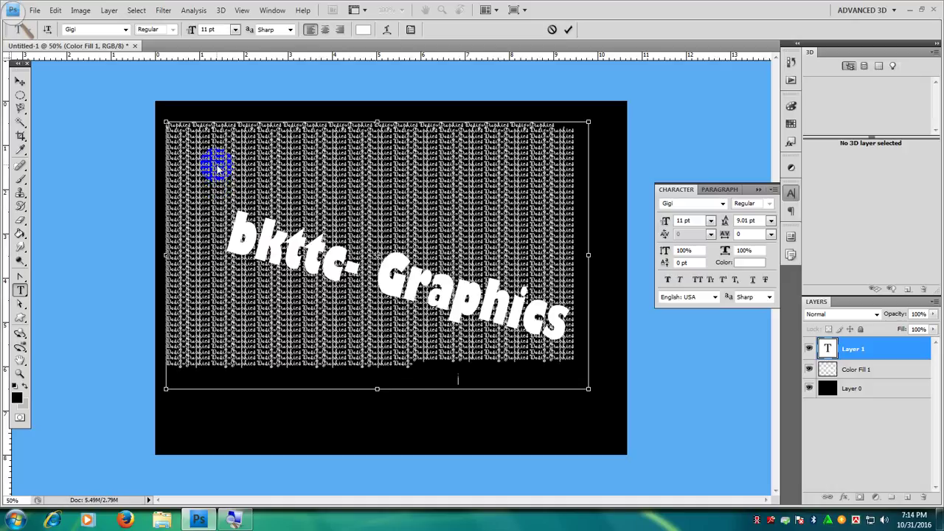
key(ctrl+v)
key(ctrl+v)
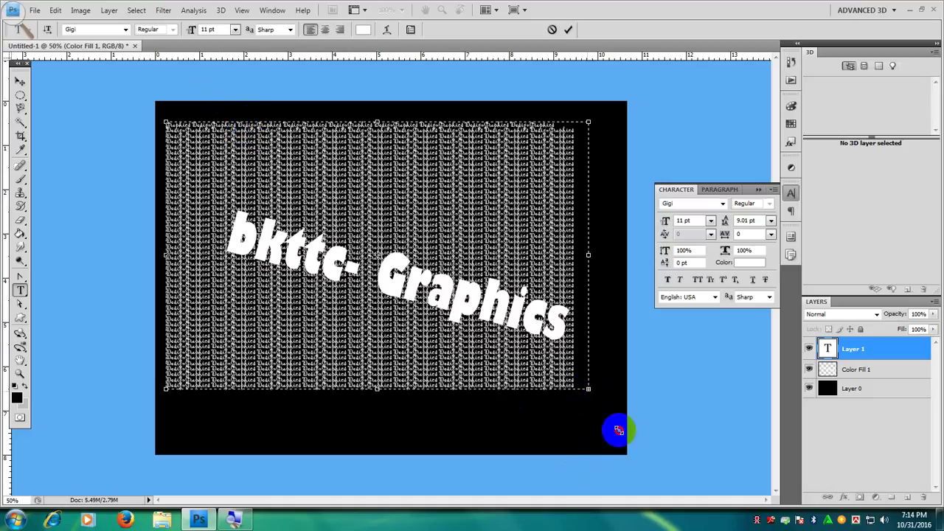
drag(588, 389, 679, 477)
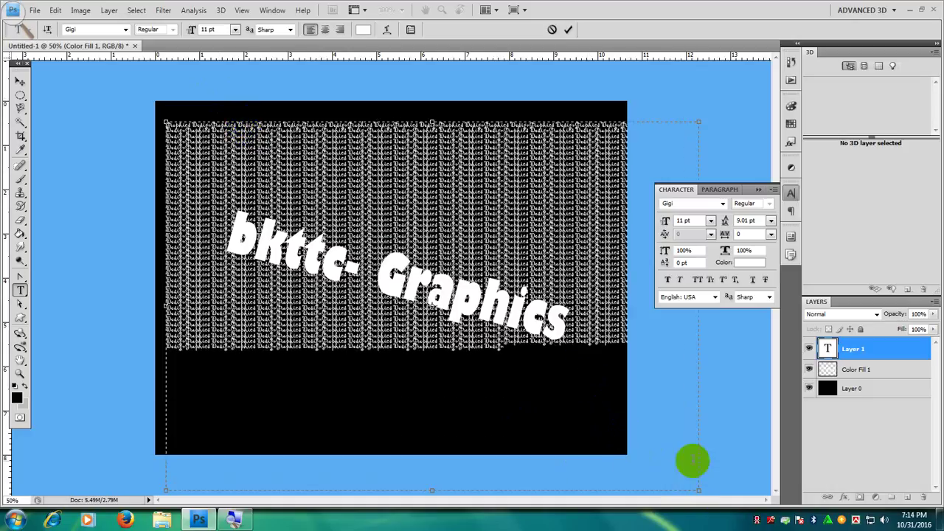
key(ctrl+minus)
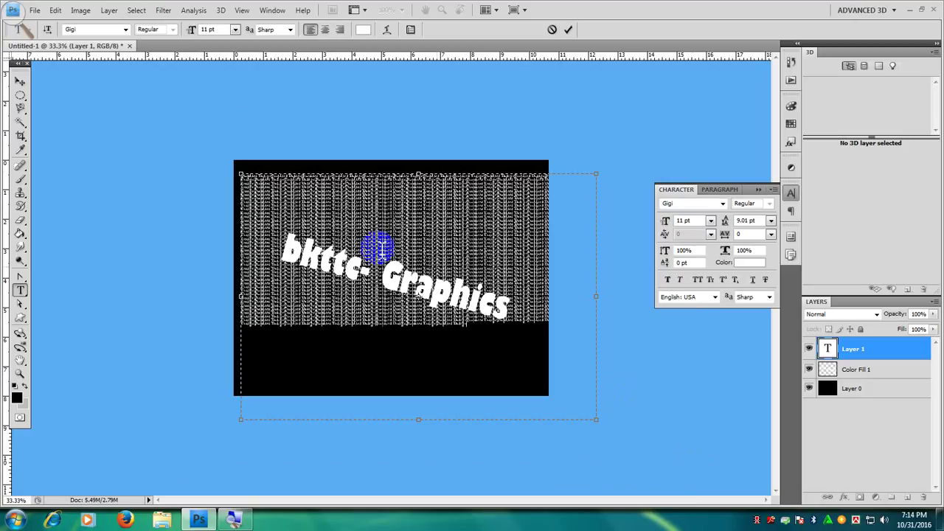
Extend the text box to the canvas corners and paste more text to fill it
click(243, 177)
drag(242, 176, 188, 129)
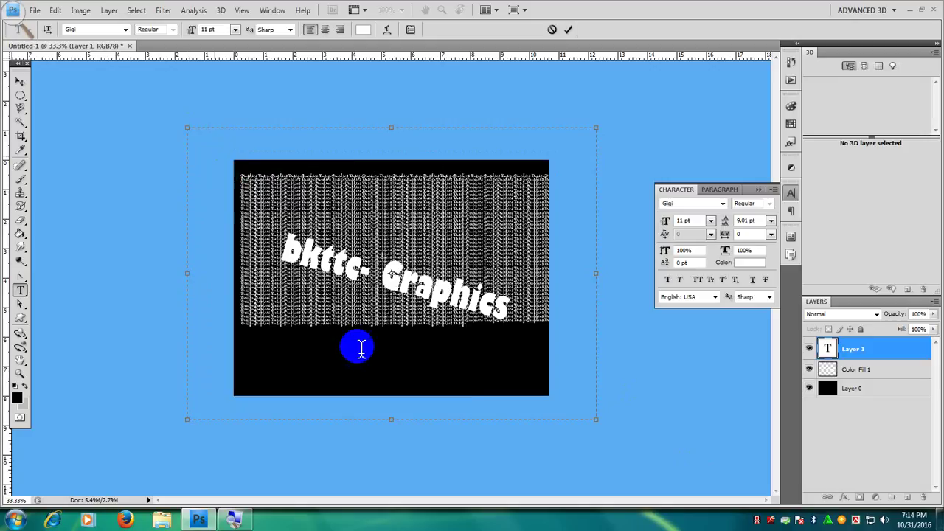
drag(602, 456, 623, 455)
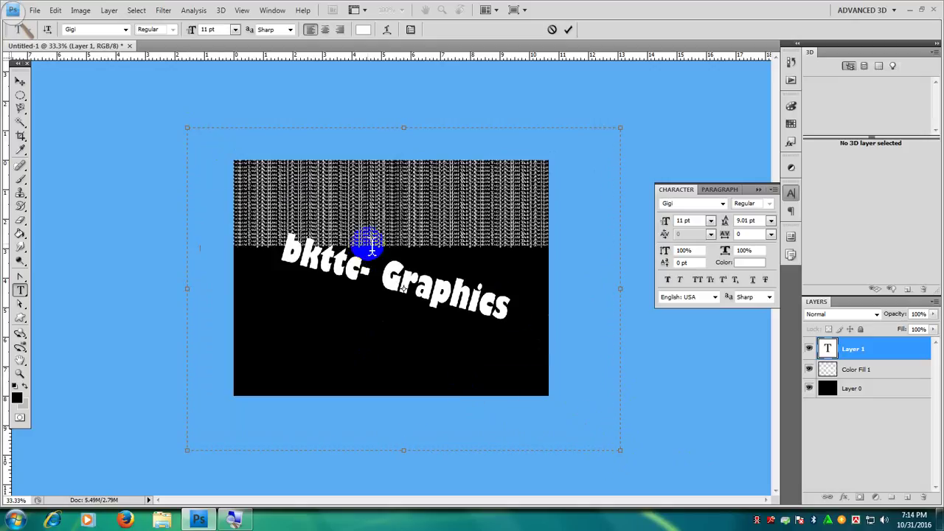
click(371, 249)
triple_click(367, 243)
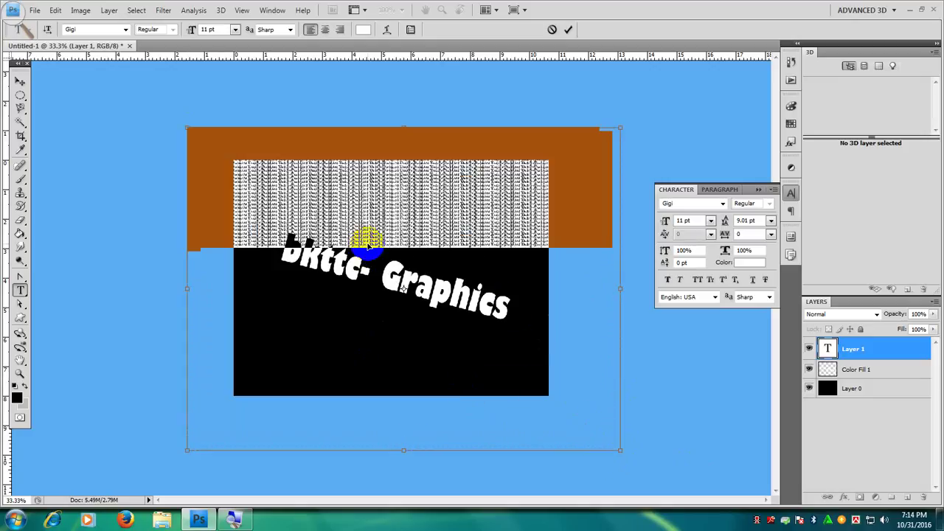
click(368, 244)
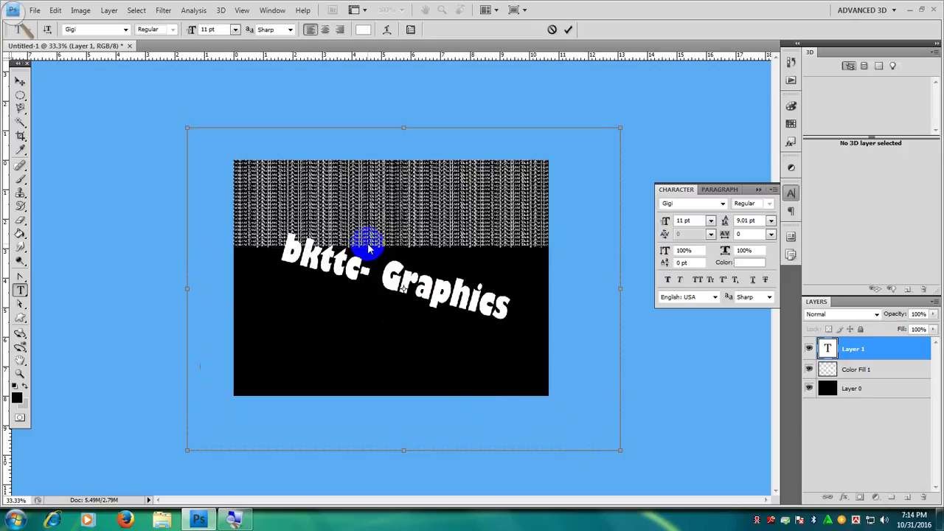
key(ctrl+v)
key(ctrl+v)
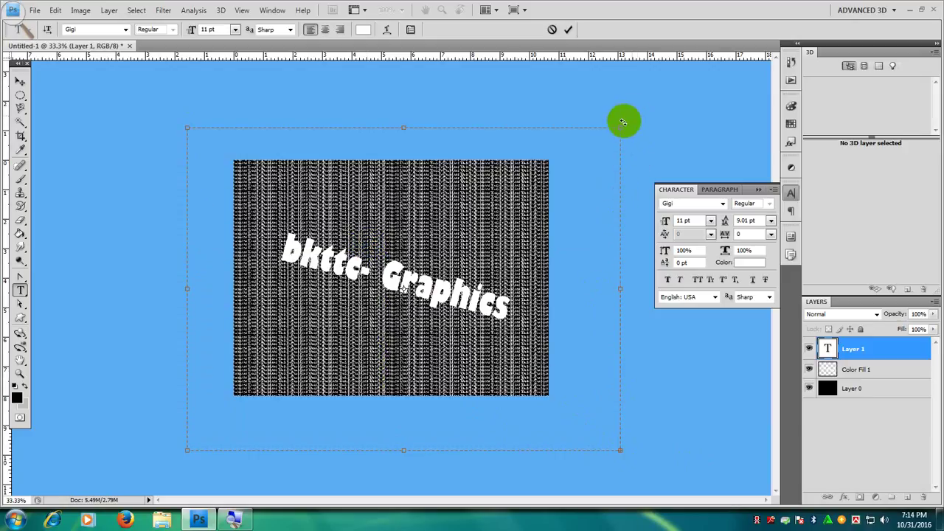
Rotate the pattern text layer 15° clockwise with Free Transform
click(18, 79)
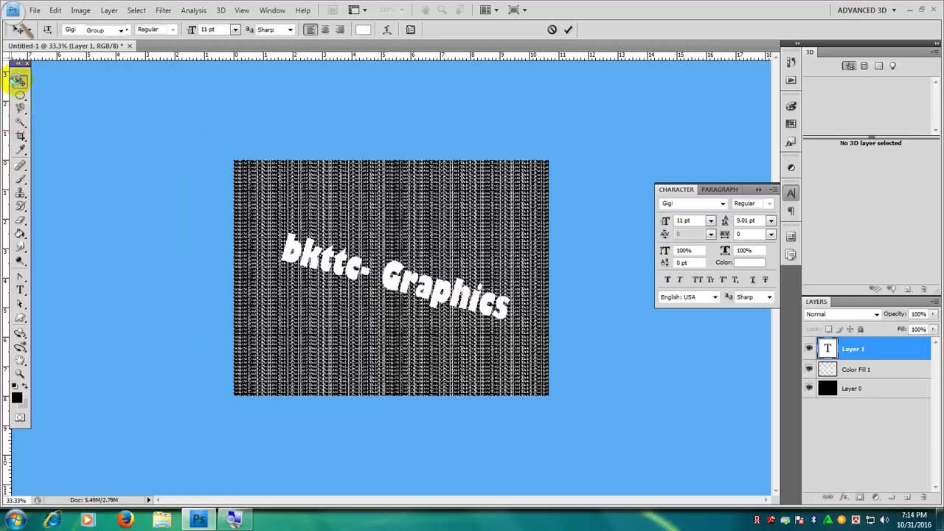
click(55, 11)
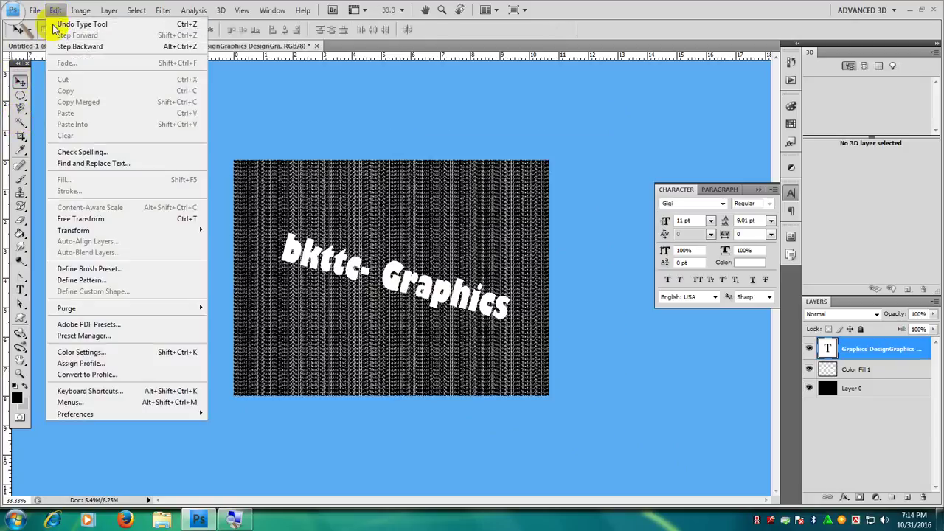
click(78, 219)
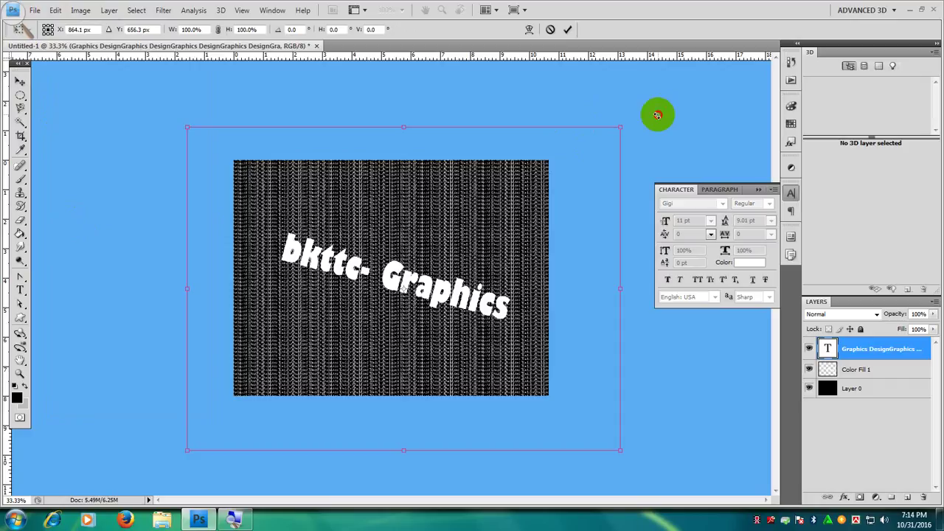
drag(657, 114, 692, 182)
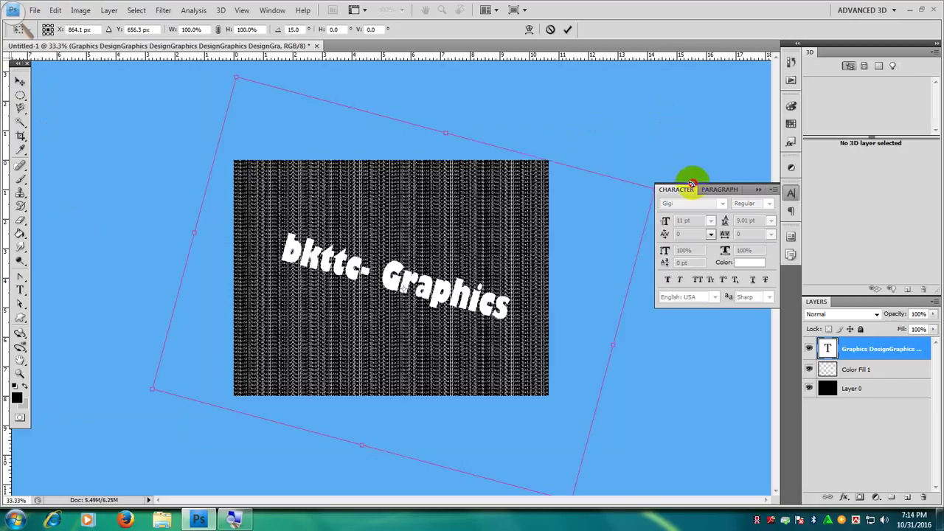
click(494, 249)
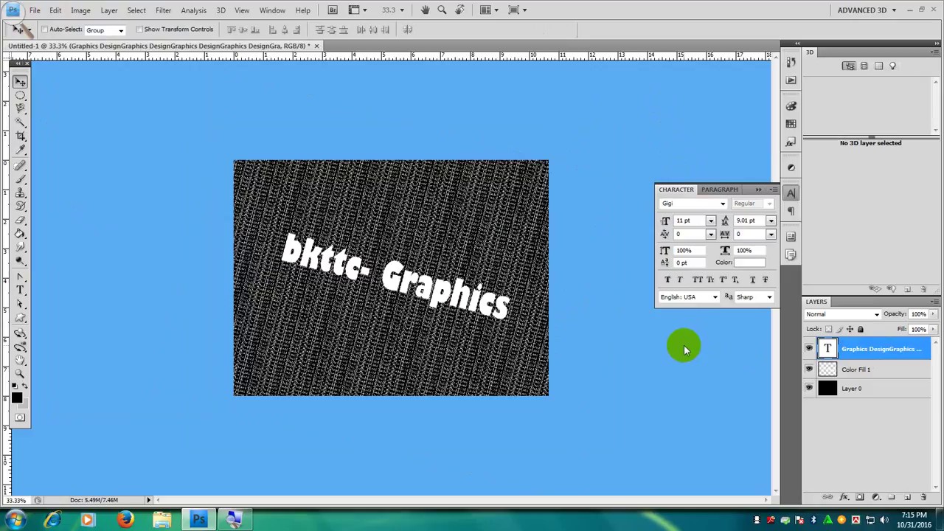
Set the pattern text layer's opacity to 15%, then reselect that layer after checking Color Fill 1
key(ctrl+plus)
key(ctrl+plus)
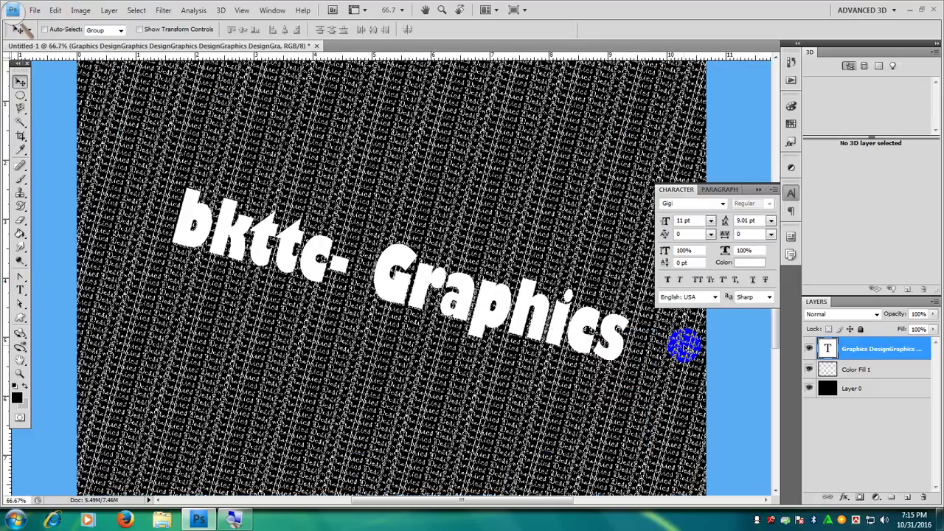
key(ctrl+minus)
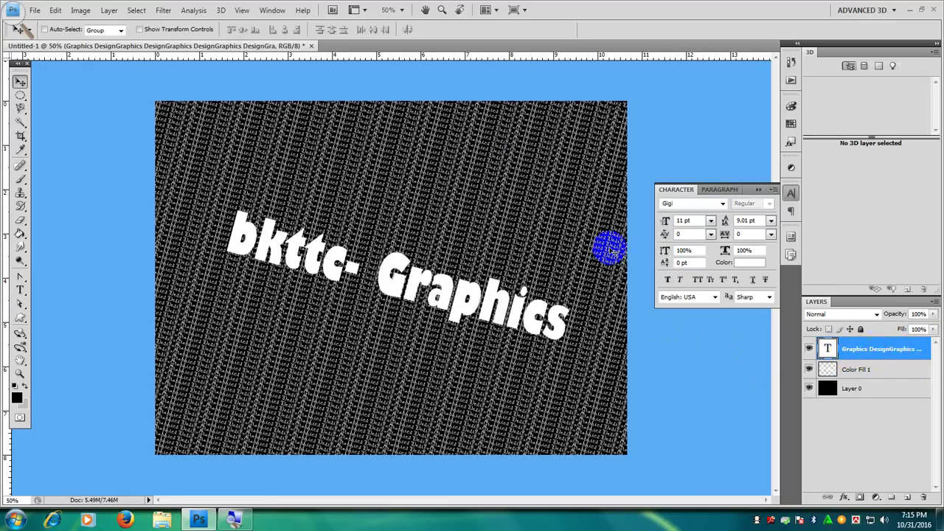
click(867, 354)
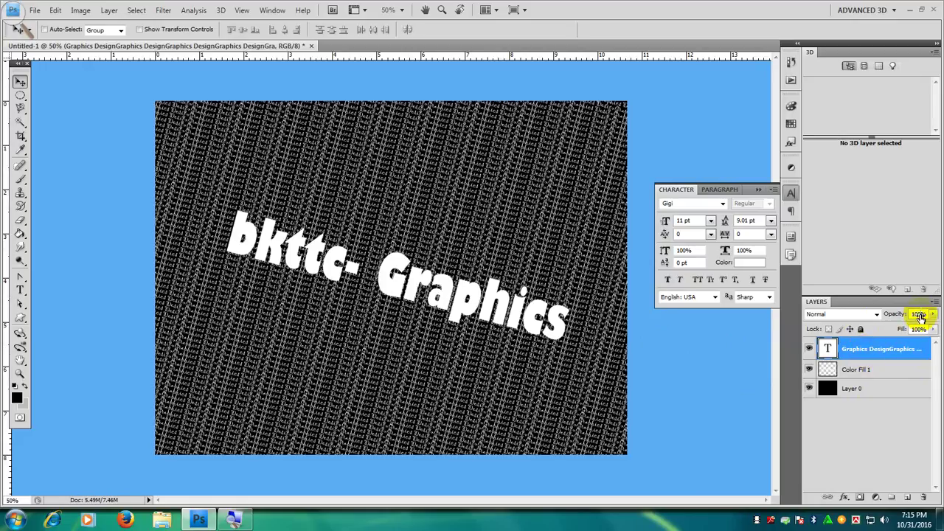
click(893, 316)
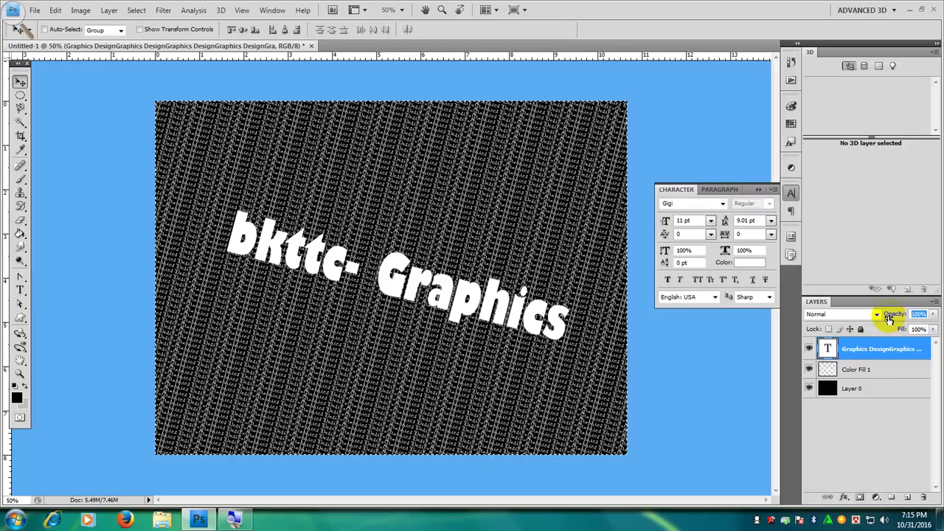
text(5)
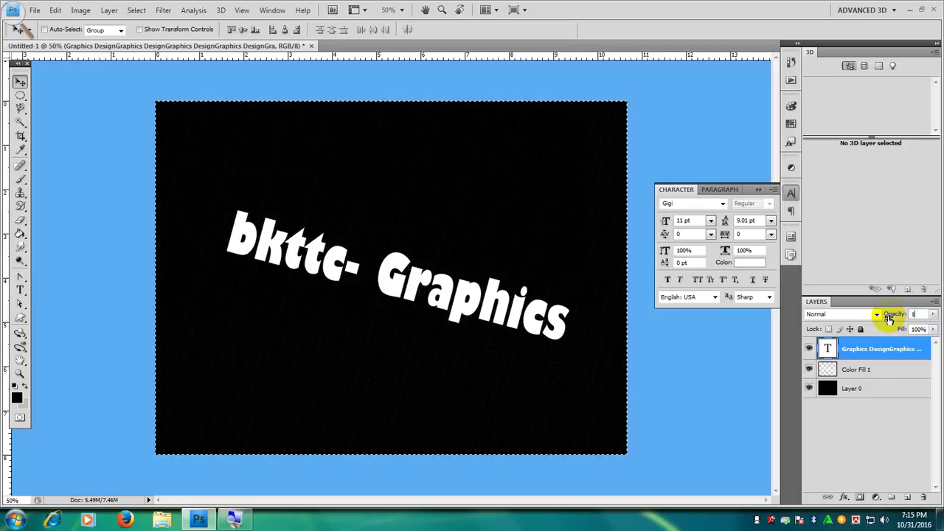
text(5)
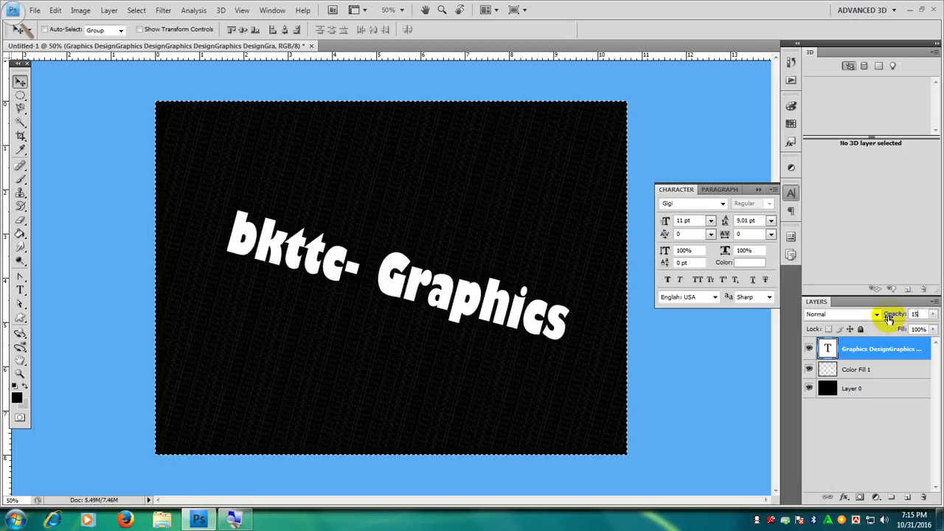
click(449, 268)
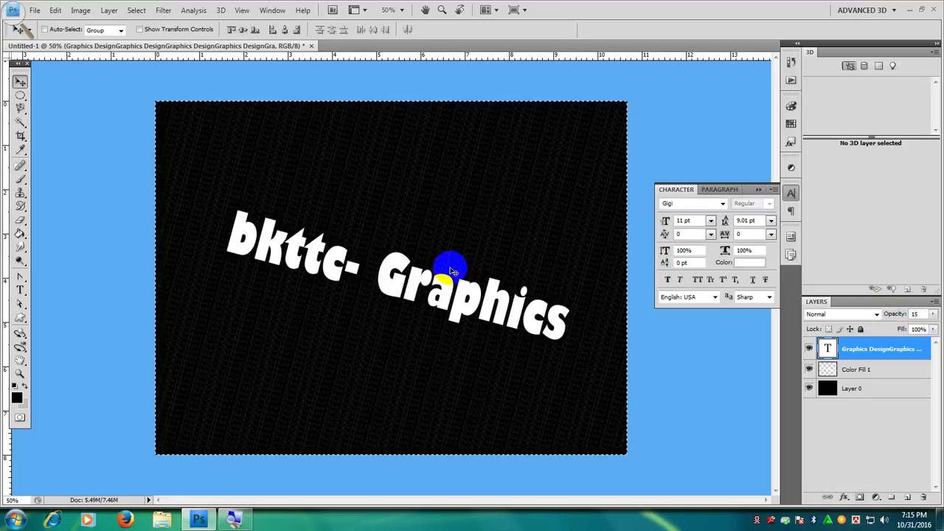
click(895, 371)
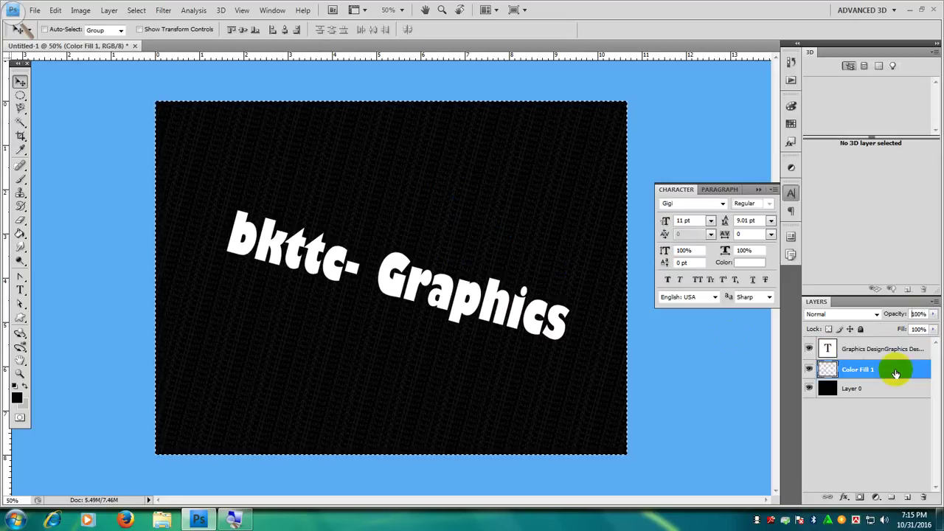
drag(558, 258, 586, 294)
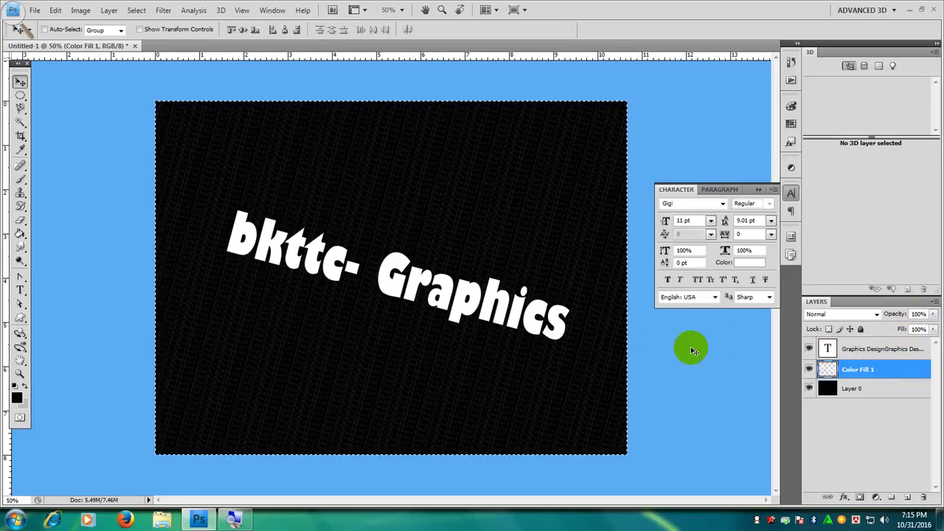
click(840, 355)
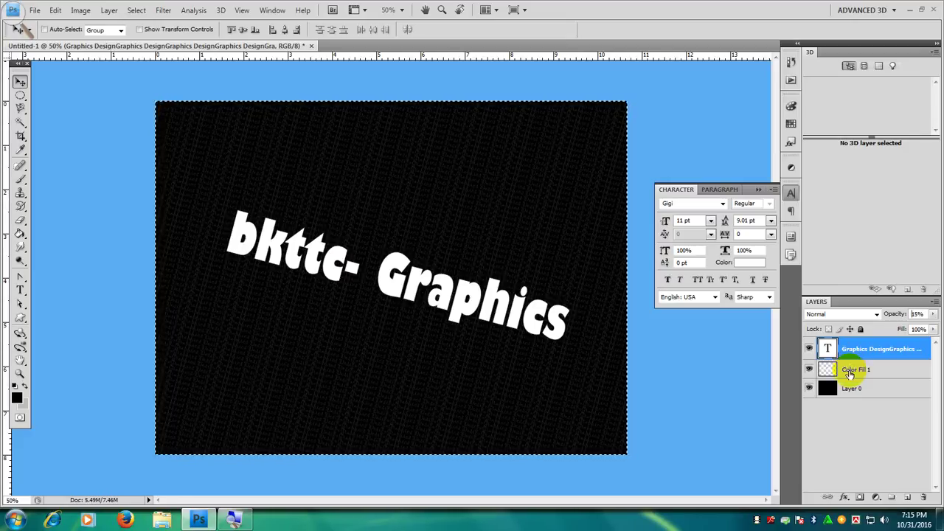
Load the title lettering's pixels from Color Fill 1 as a selection
click(849, 373)
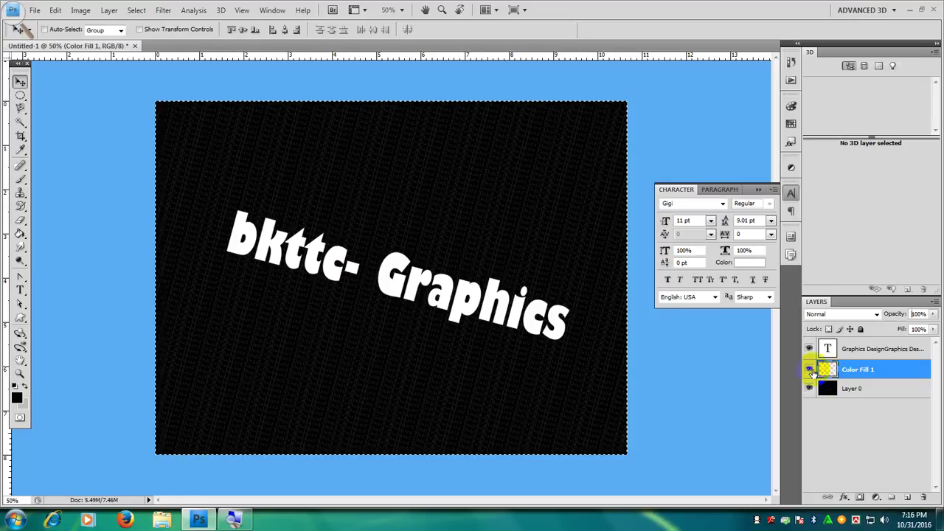
click(810, 370)
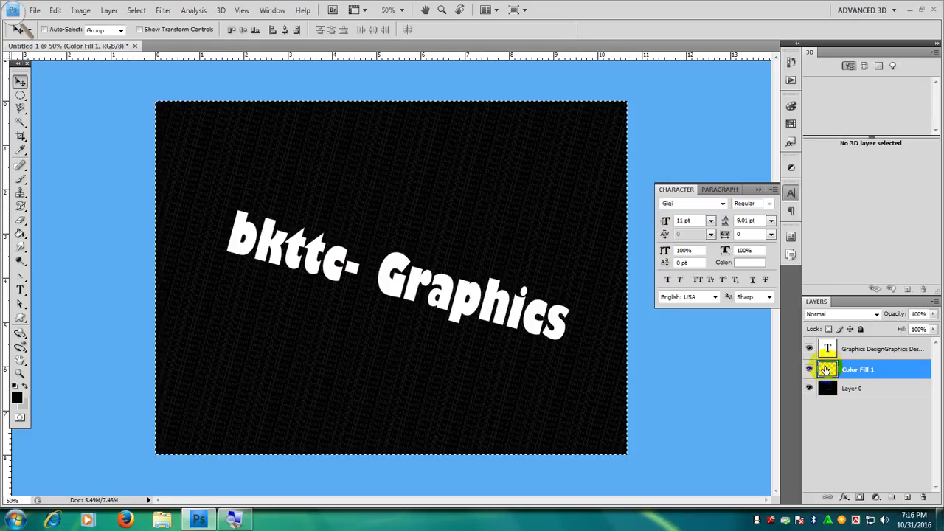
right_click(827, 369)
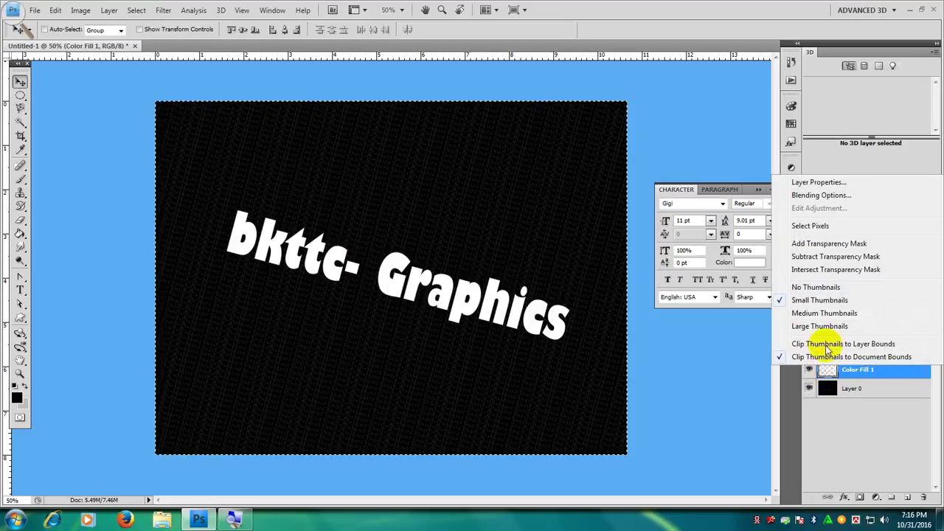
click(830, 225)
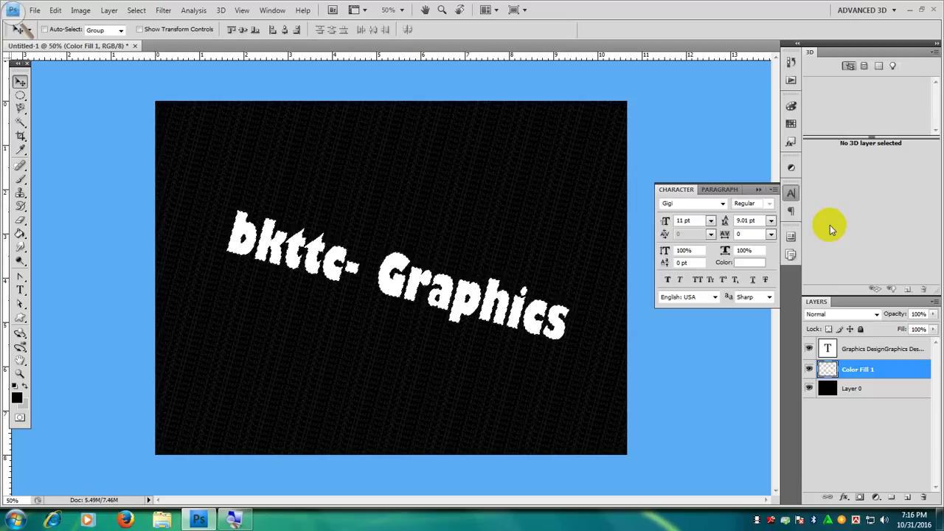
Add a Solid Color fill layer masked to the lettering selection
click(872, 372)
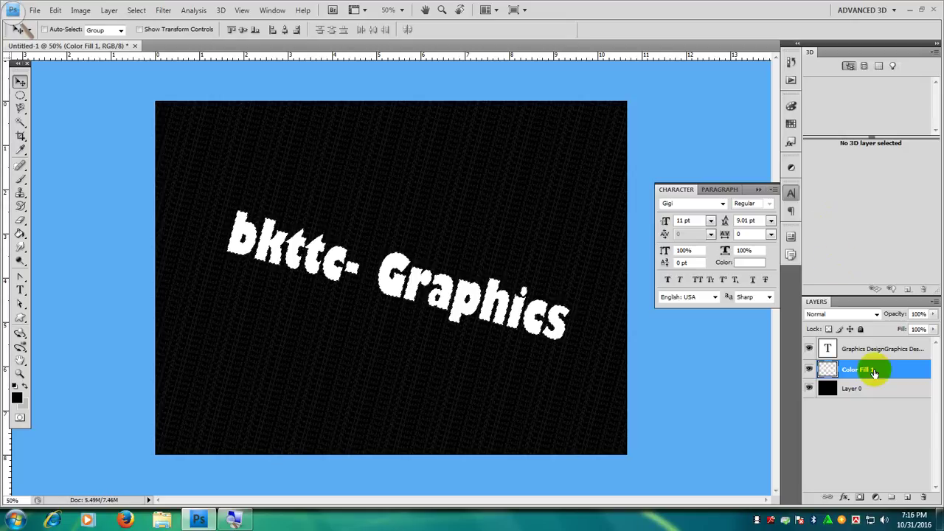
click(876, 498)
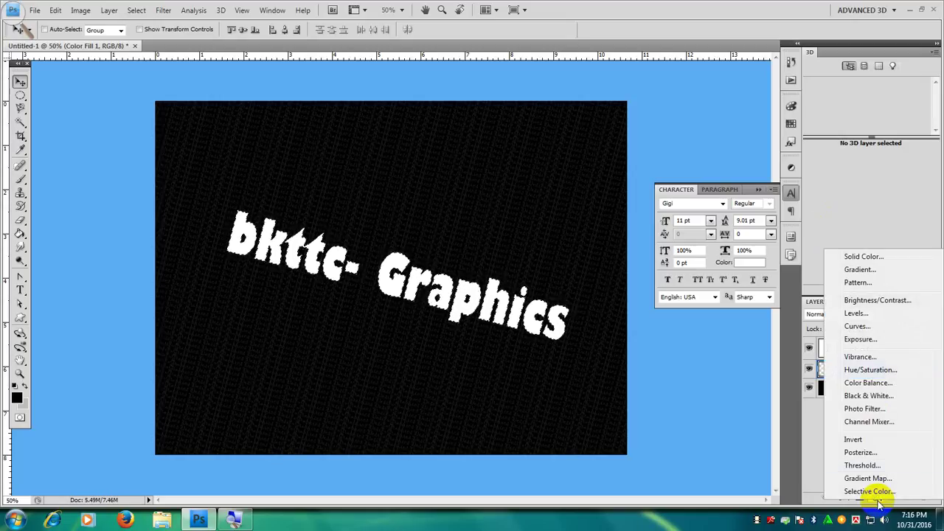
click(866, 258)
Fill Color Fill 2 with white, hide Color Fill 1, and drag Color Fill 2 to the top
drag(741, 143, 554, 51)
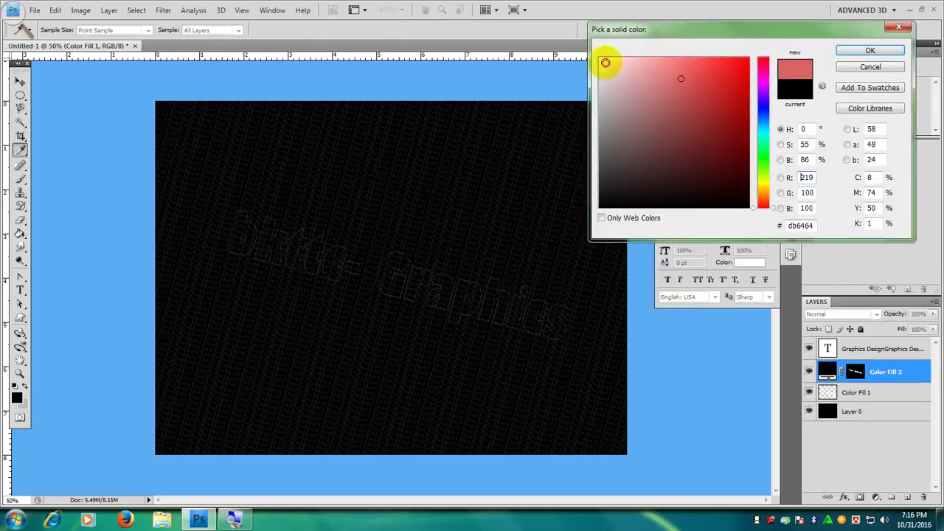
click(870, 50)
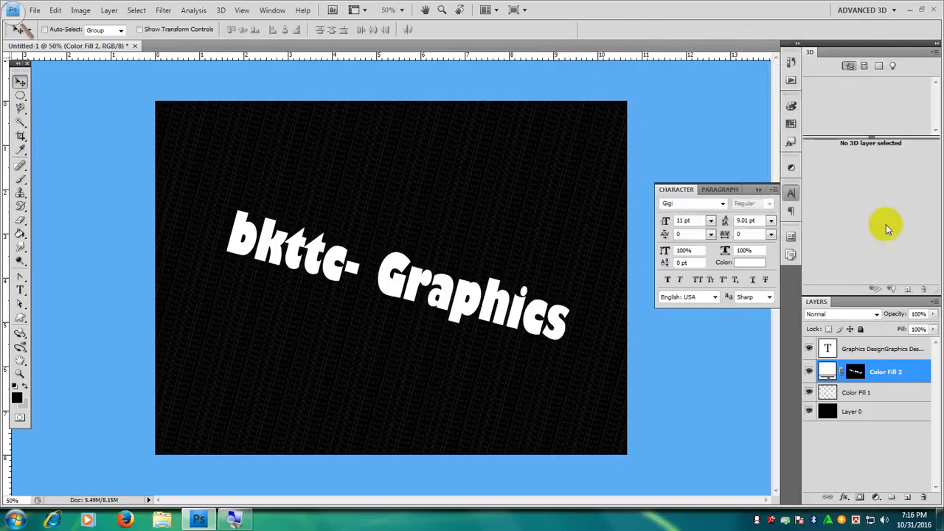
click(809, 393)
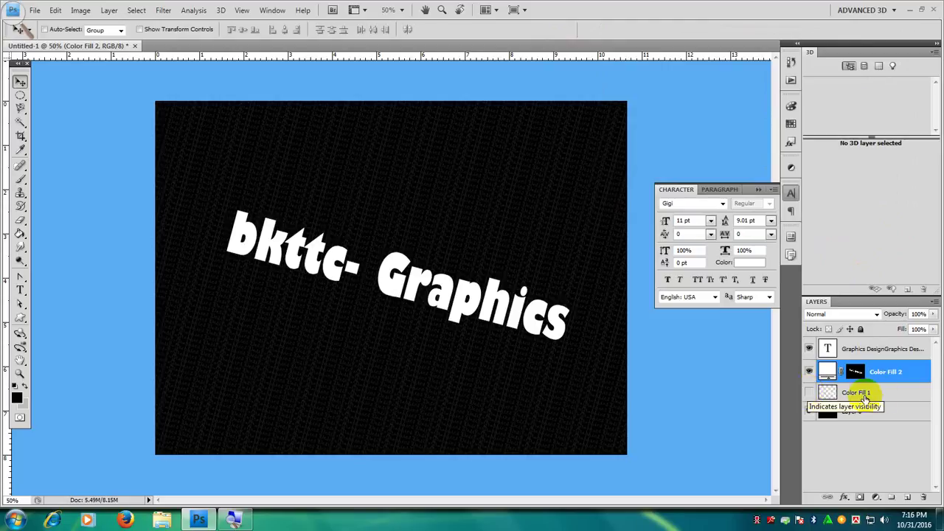
click(808, 392)
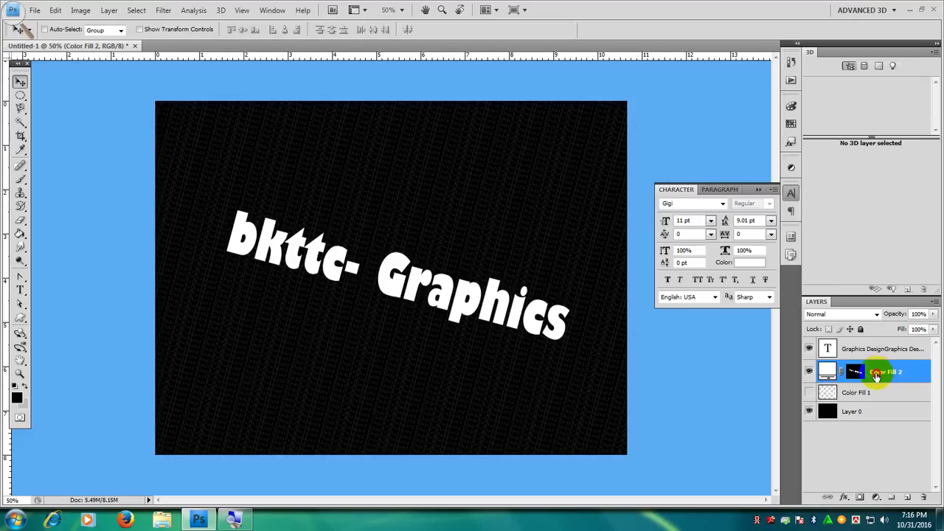
drag(884, 373, 873, 351)
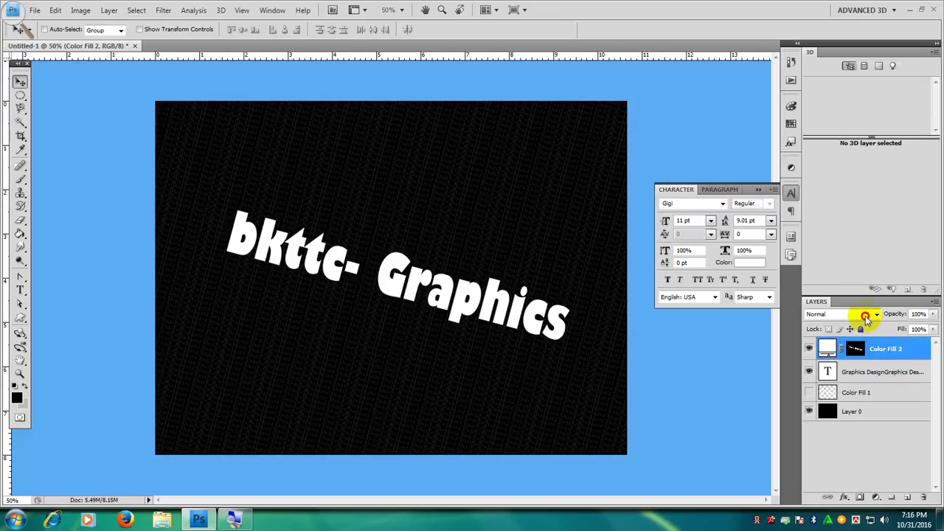
Set Color Fill 2's blend mode to Color Dodge and reset default black/white colours
click(864, 316)
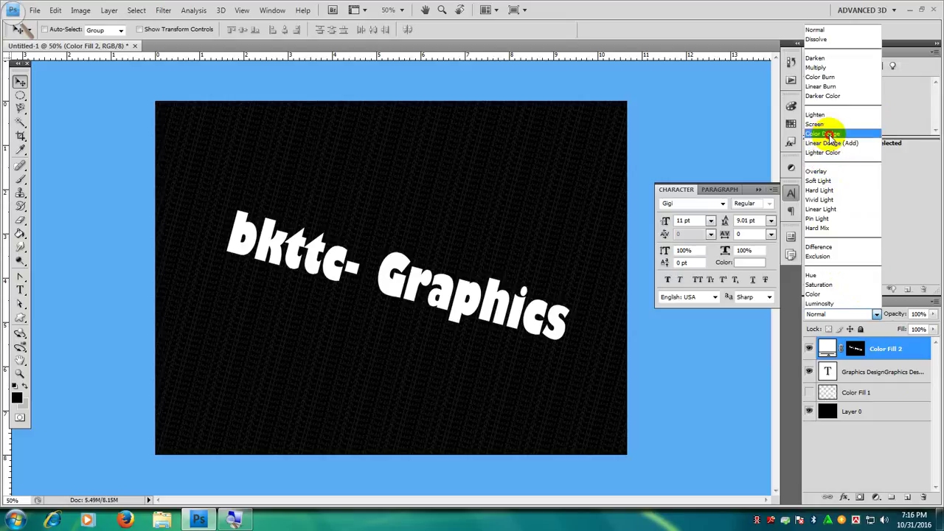
click(829, 134)
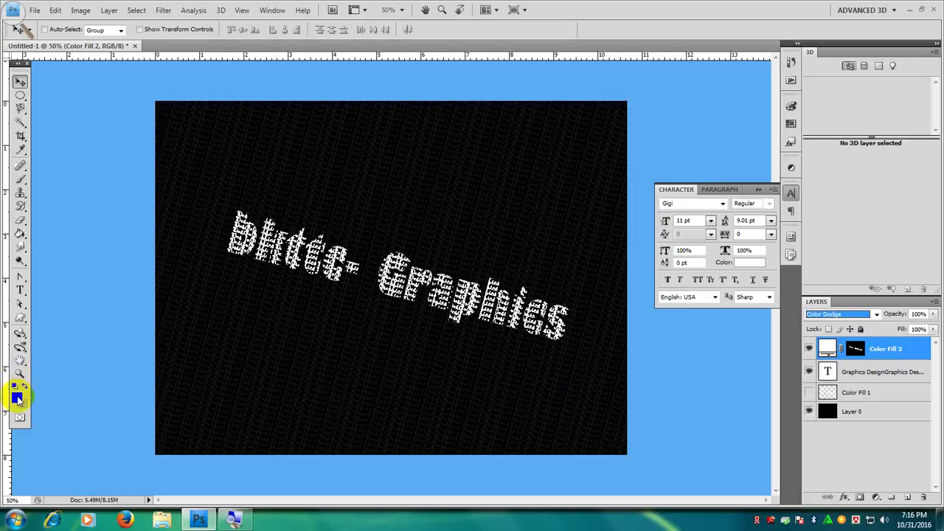
click(15, 386)
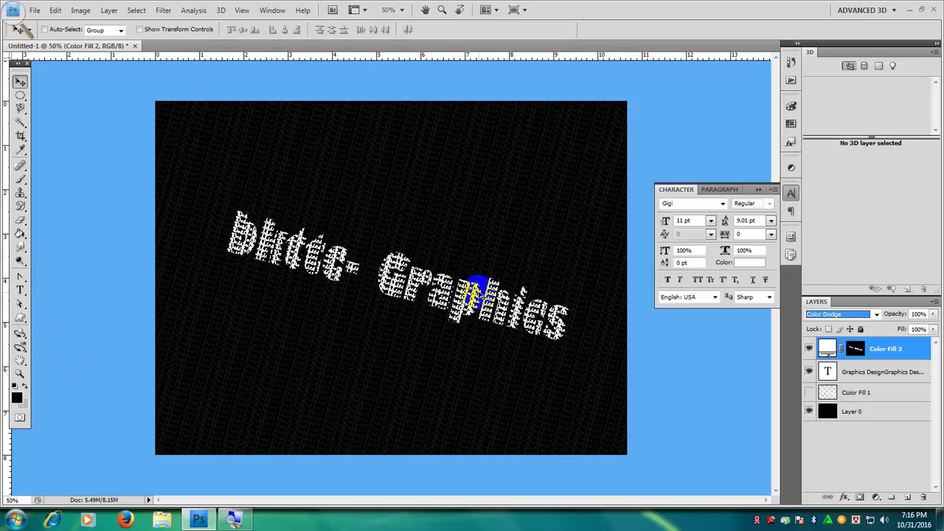
Draw a black ellipse over the canvas centre with the Ellipse Tool
click(20, 317)
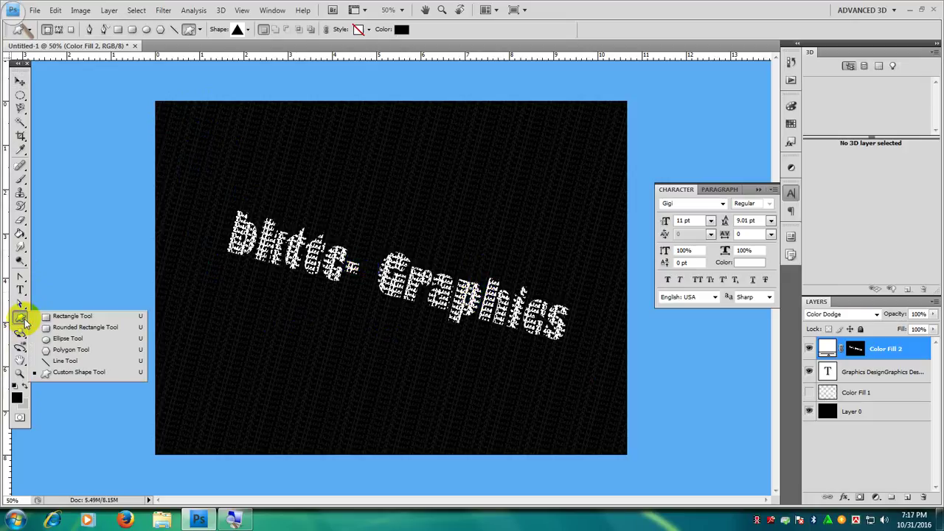
click(68, 339)
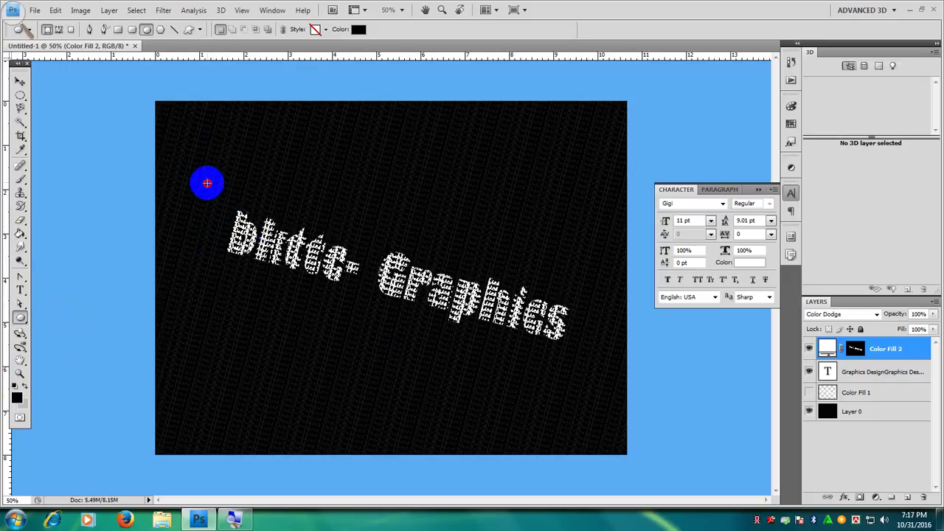
mouse_move(205, 181)
mouse_down()
mouse_move(409, 326)
mouse_move(596, 418)
mouse_up()
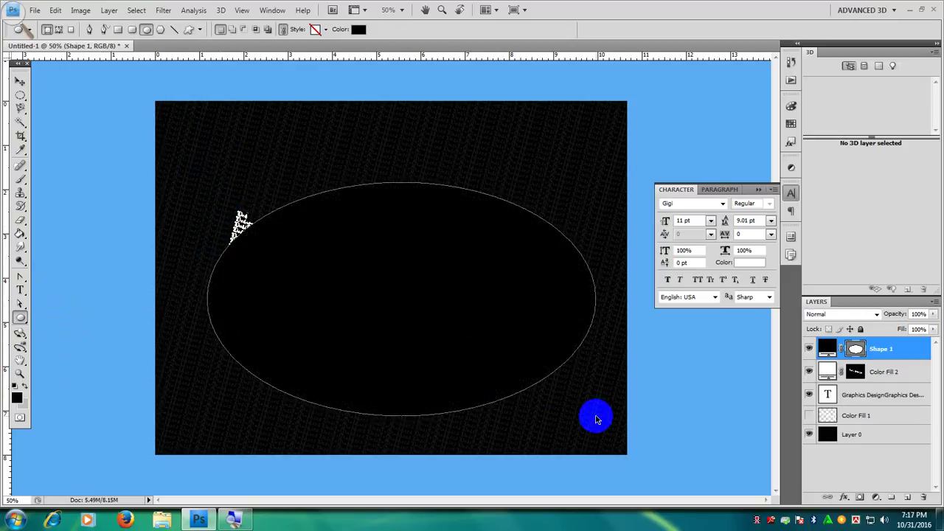
Free-transform the ellipse so it stretches to all four canvas edges
key(ctrl+t)
drag(401, 185, 389, 101)
drag(207, 259, 157, 261)
mouse_move(380, 416)
mouse_down()
mouse_move(376, 466)
mouse_move(376, 454)
mouse_up()
drag(597, 275, 626, 277)
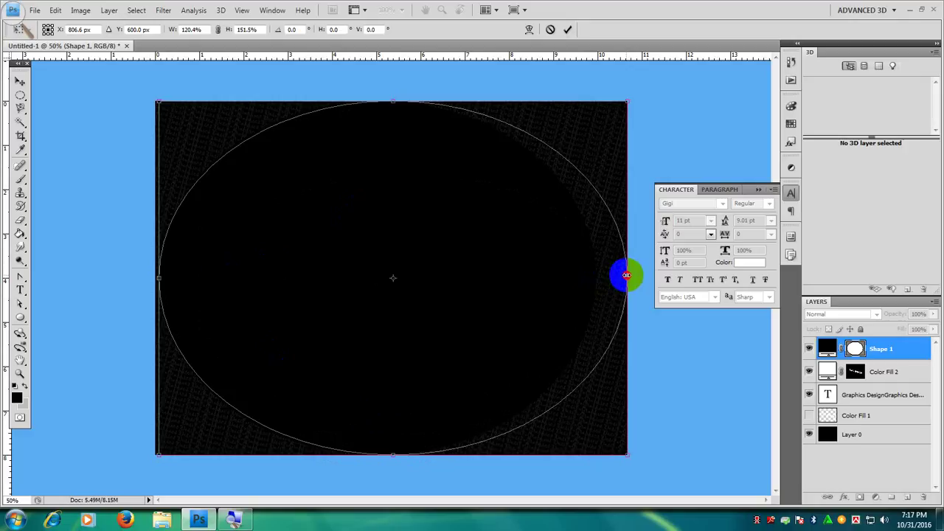
key(Return)
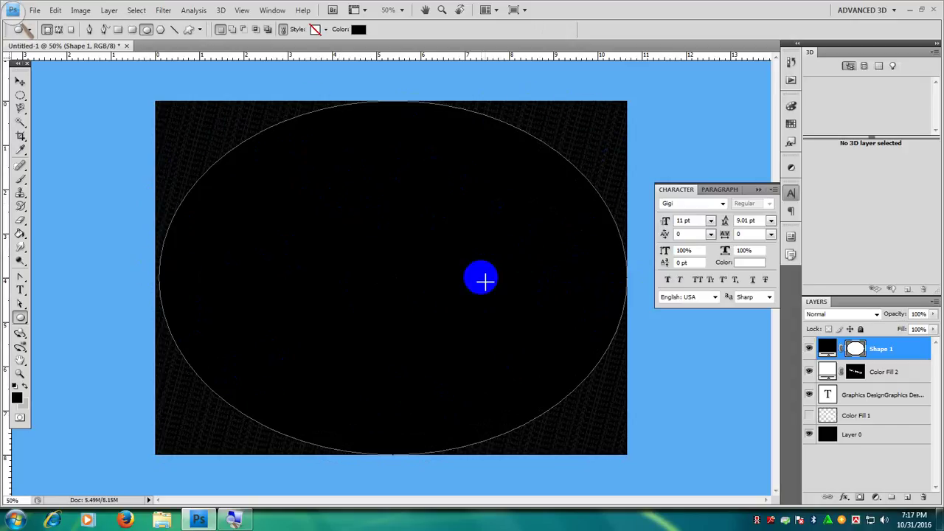
Switch the Shape 1 ellipse layer's blend mode to Overlay
click(856, 347)
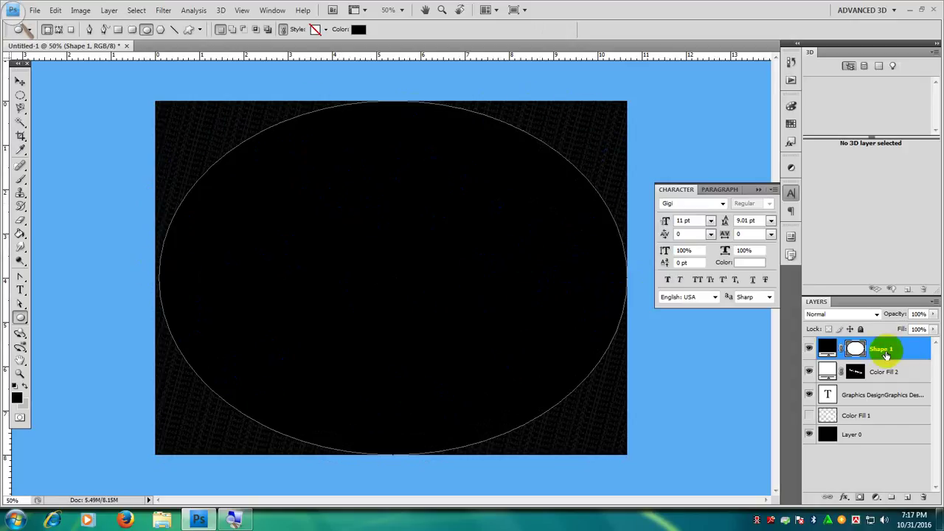
click(862, 317)
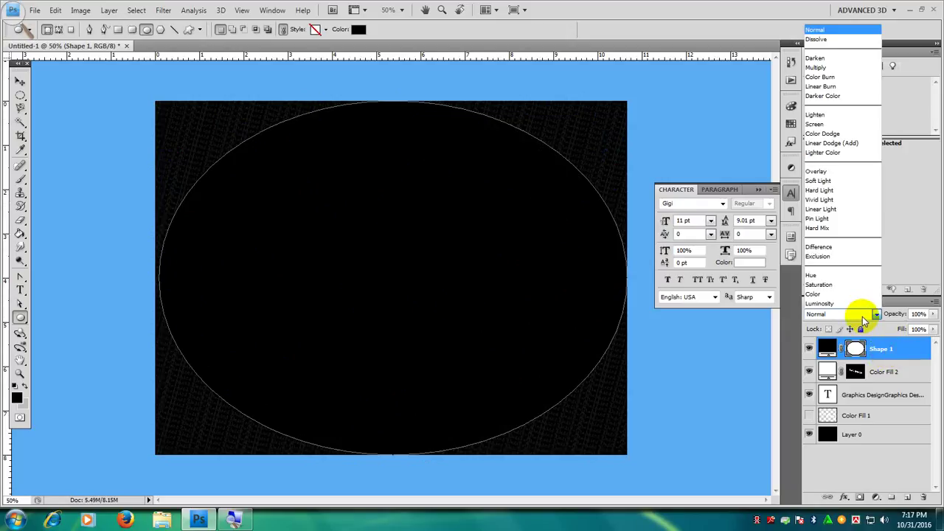
click(831, 174)
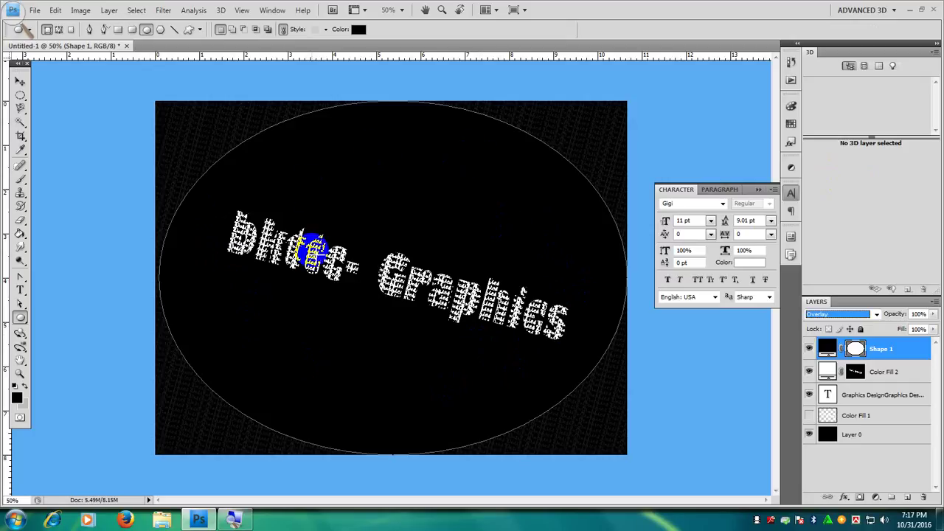
click(888, 352)
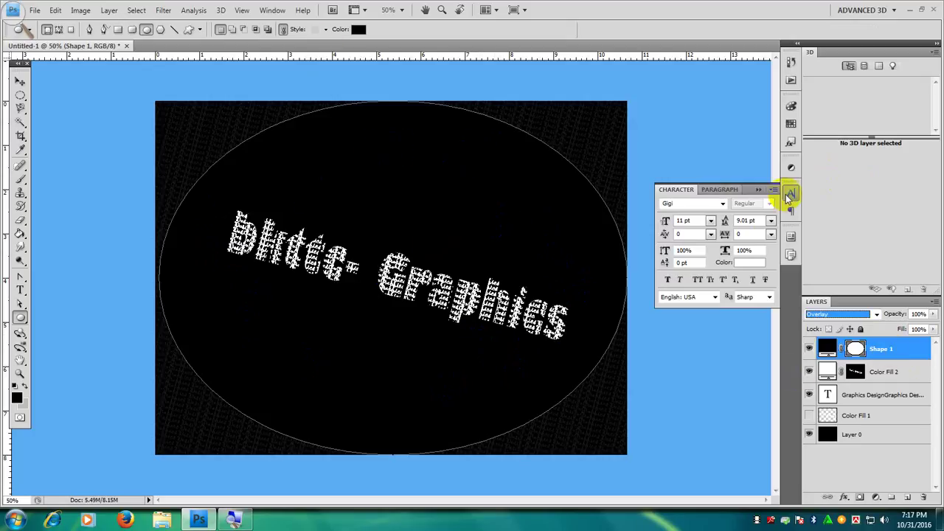
click(789, 168)
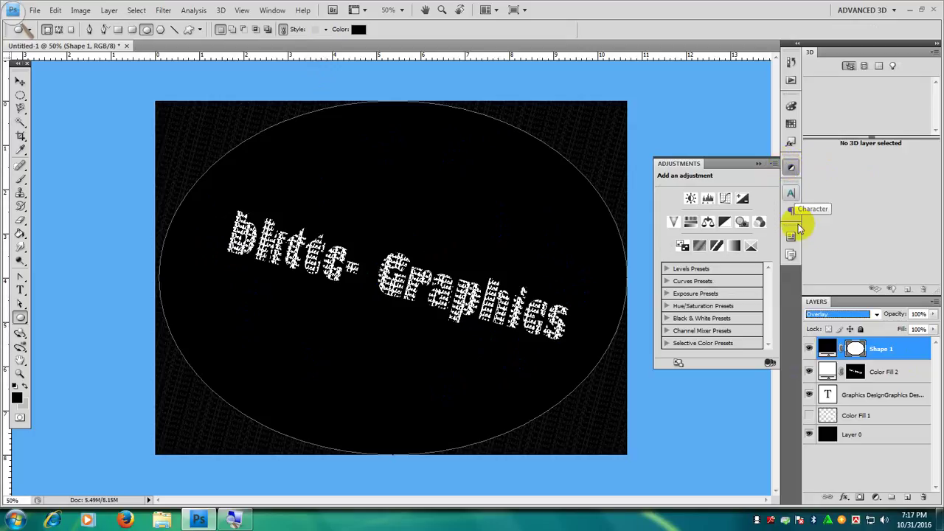
Browse the docked Notes, Layer Comps, Paragraph, Character, Styles, Color, Actions and History panels
click(791, 253)
click(790, 236)
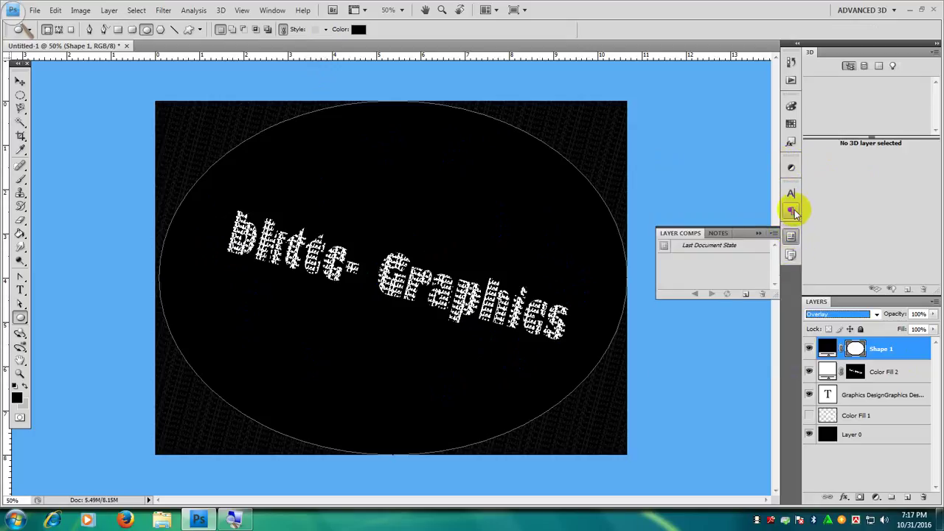
click(791, 211)
click(790, 194)
click(792, 141)
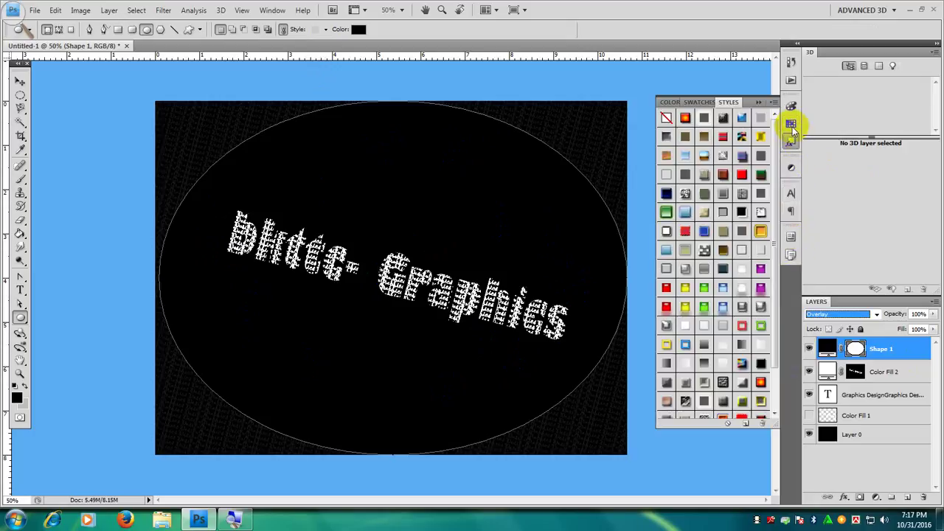
click(792, 107)
click(791, 107)
click(791, 80)
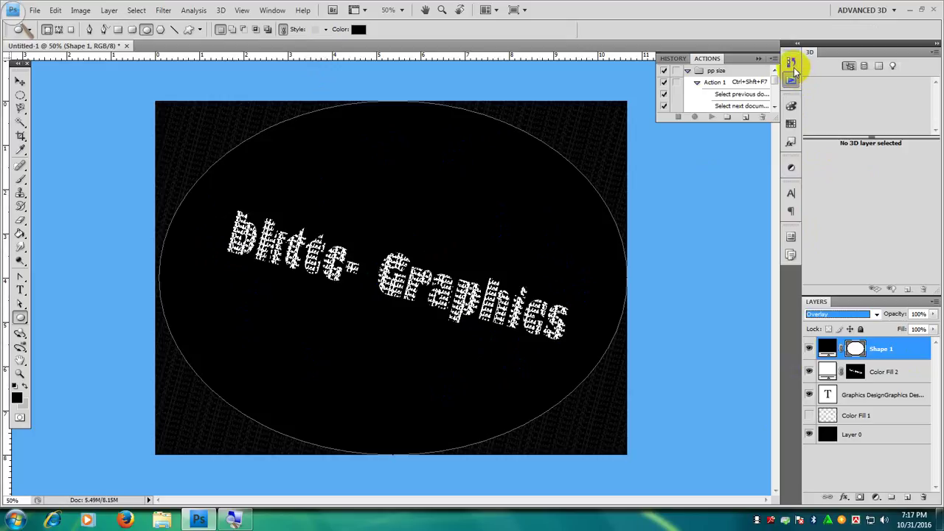
click(790, 61)
Show Tool Presets and Paths from the Window menu, then return to Layers and show Adjustments
click(270, 9)
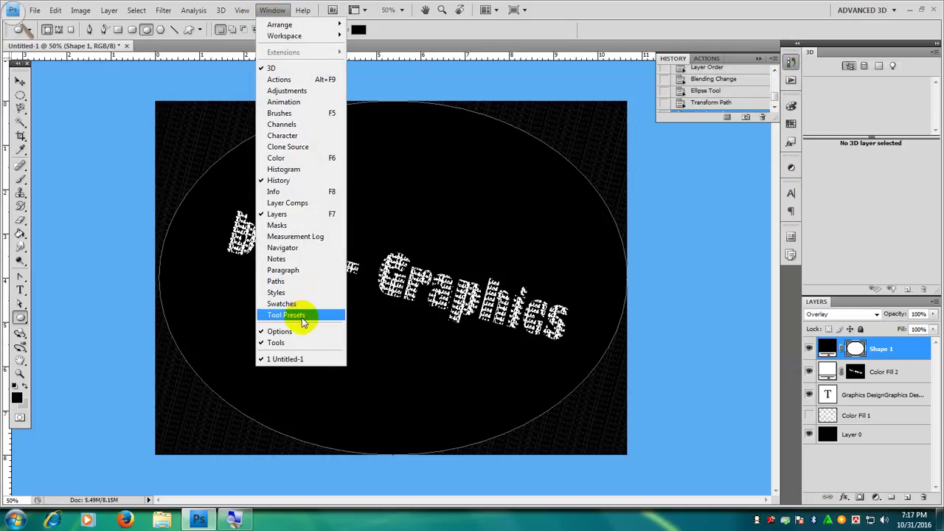
click(305, 318)
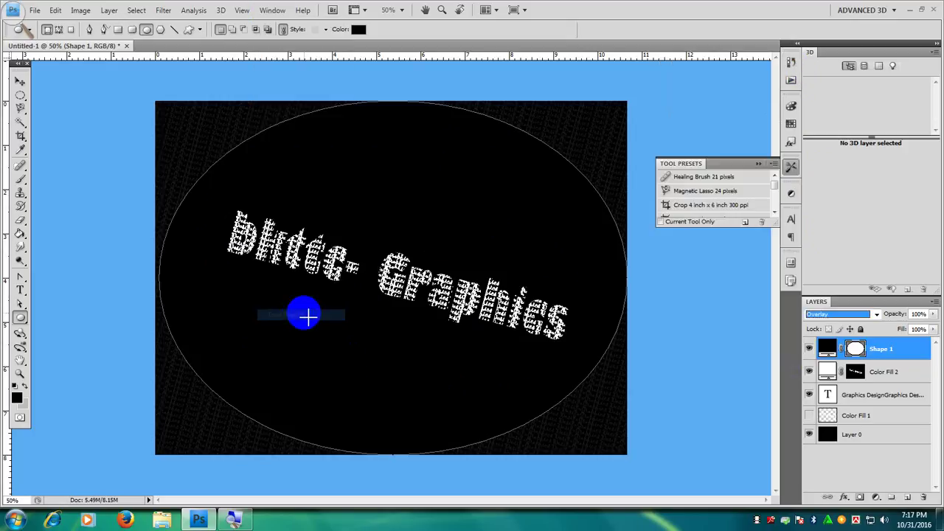
click(272, 9)
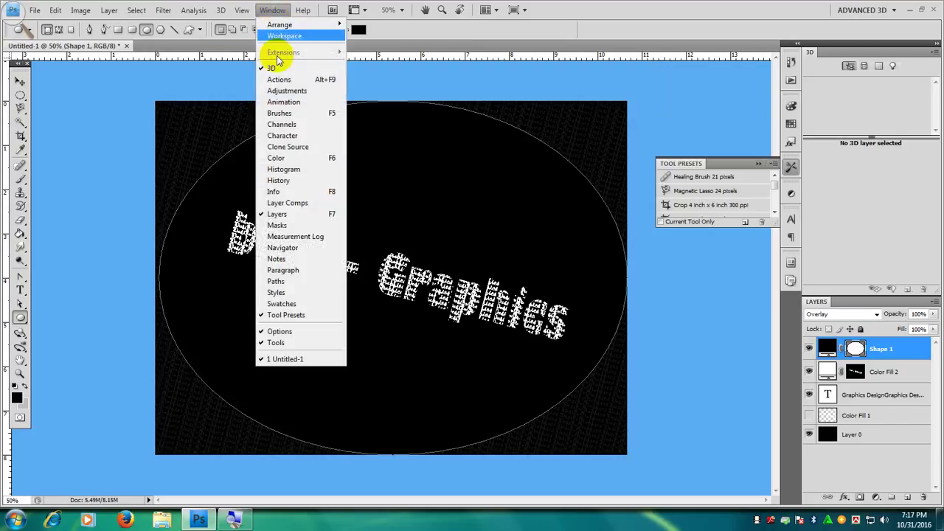
click(295, 282)
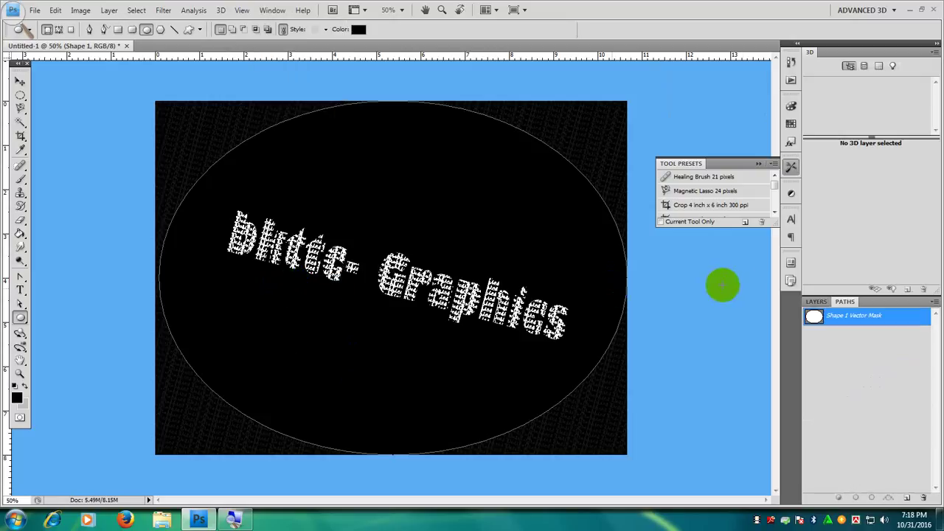
click(816, 302)
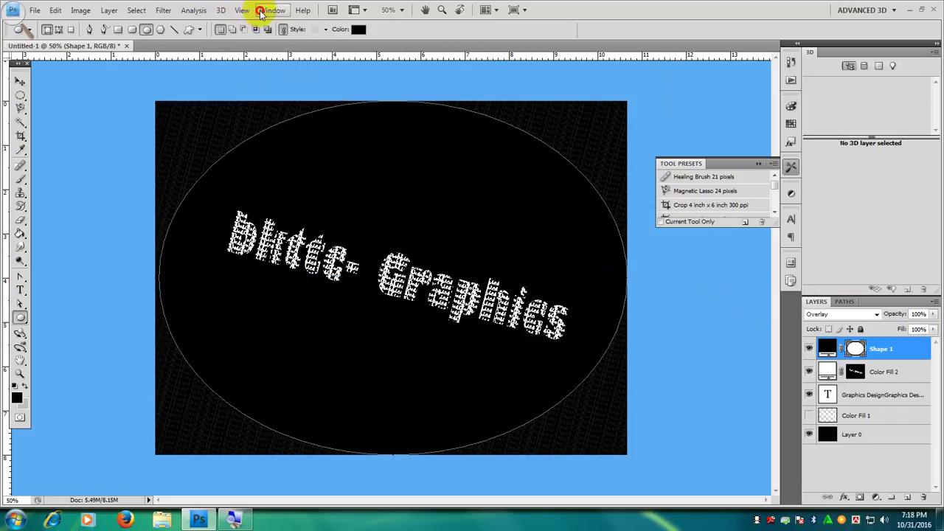
click(273, 11)
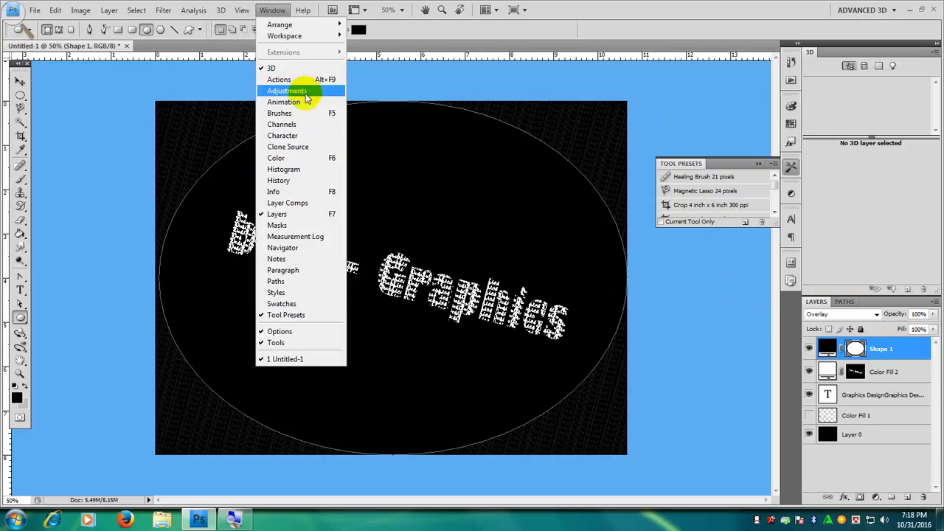
click(306, 92)
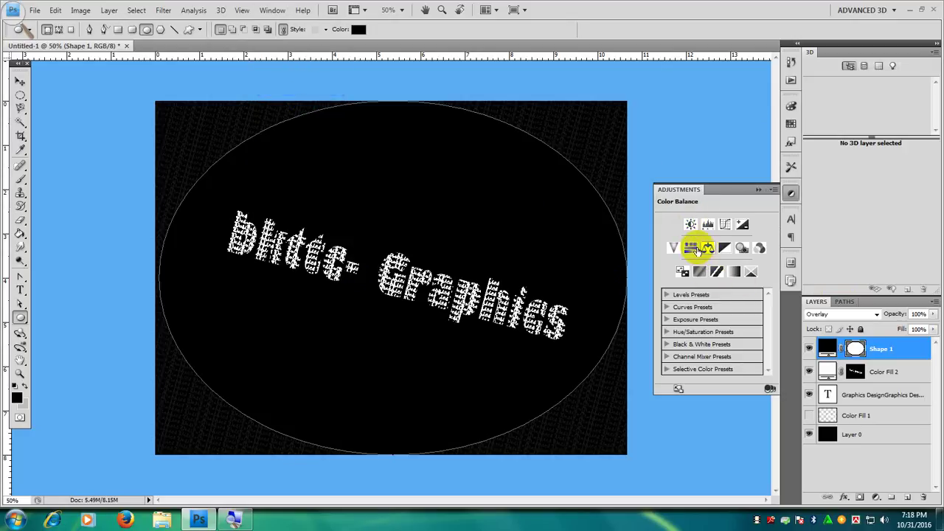
click(726, 224)
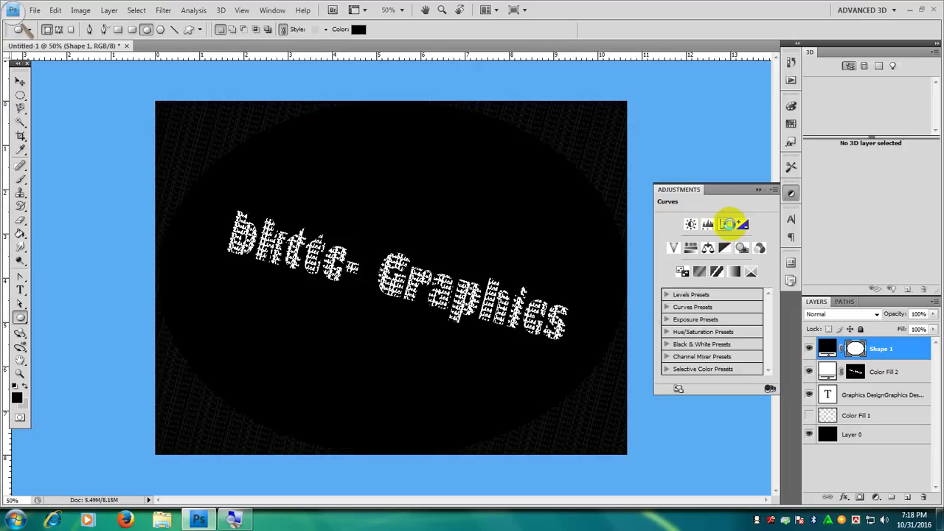
mouse_move(723, 286)
mouse_down()
mouse_move(746, 315)
mouse_move(728, 301)
mouse_up()
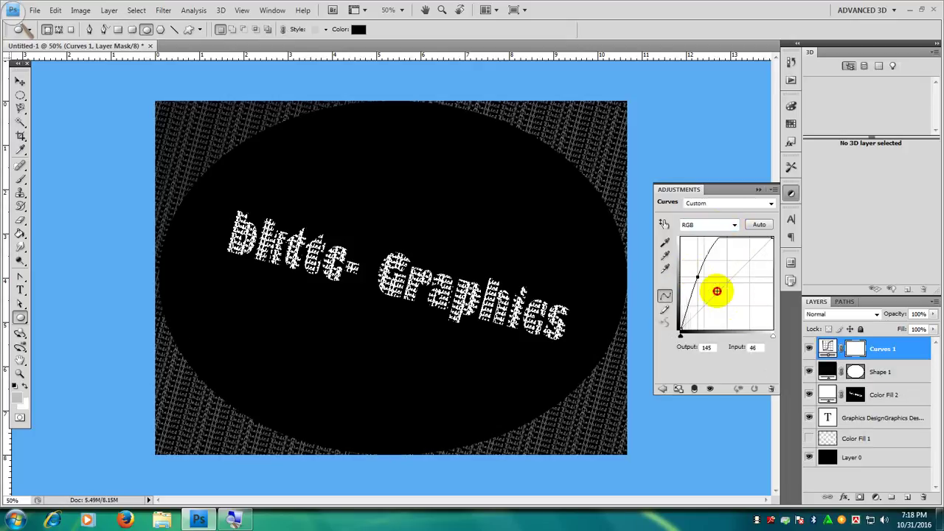
drag(728, 301, 715, 285)
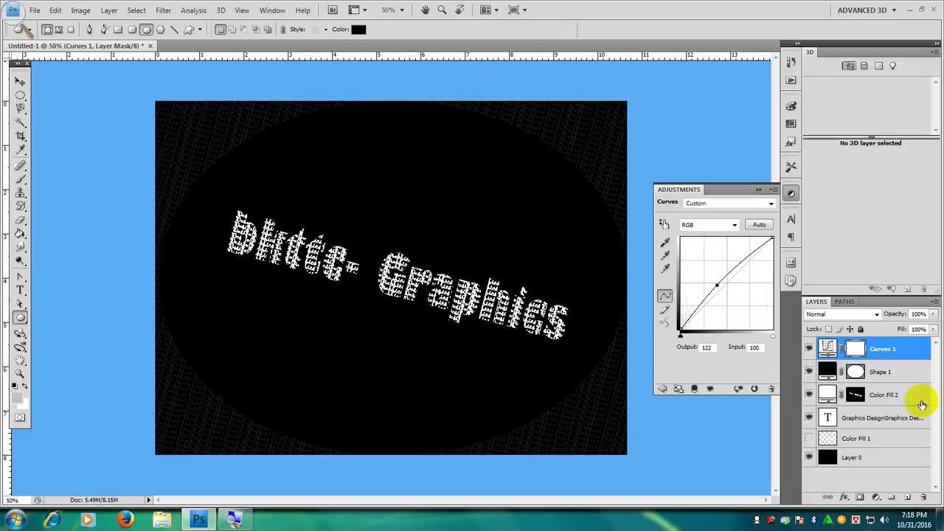
click(913, 352)
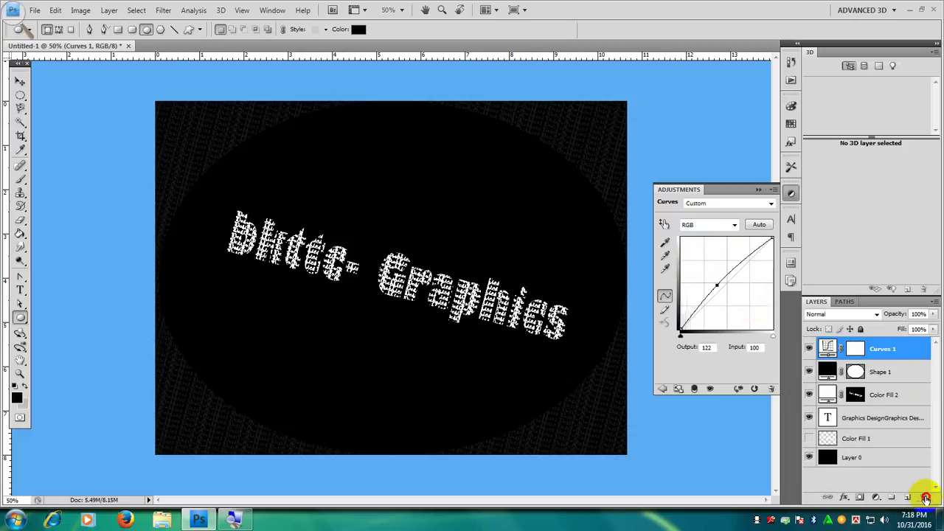
click(925, 498)
click(449, 194)
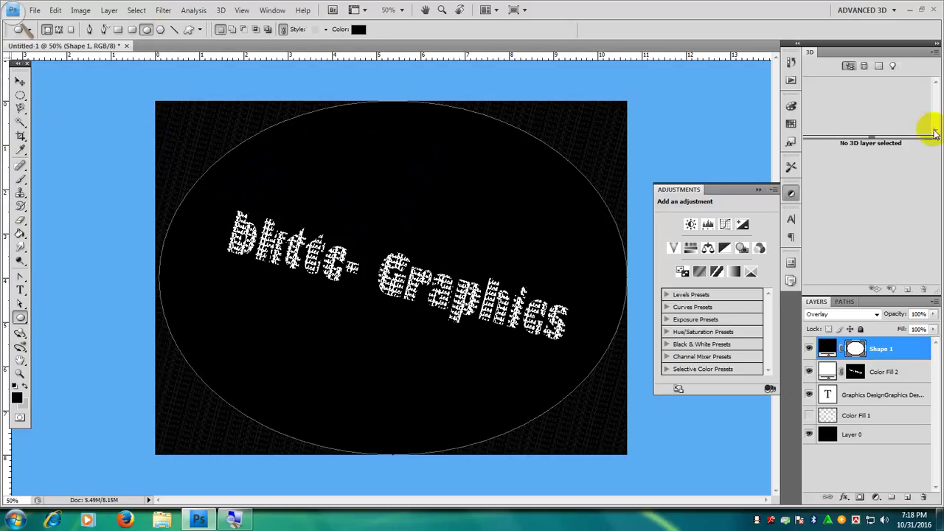
Lower the Shape 1 layer's opacity step by step, working around its vector mask
click(861, 349)
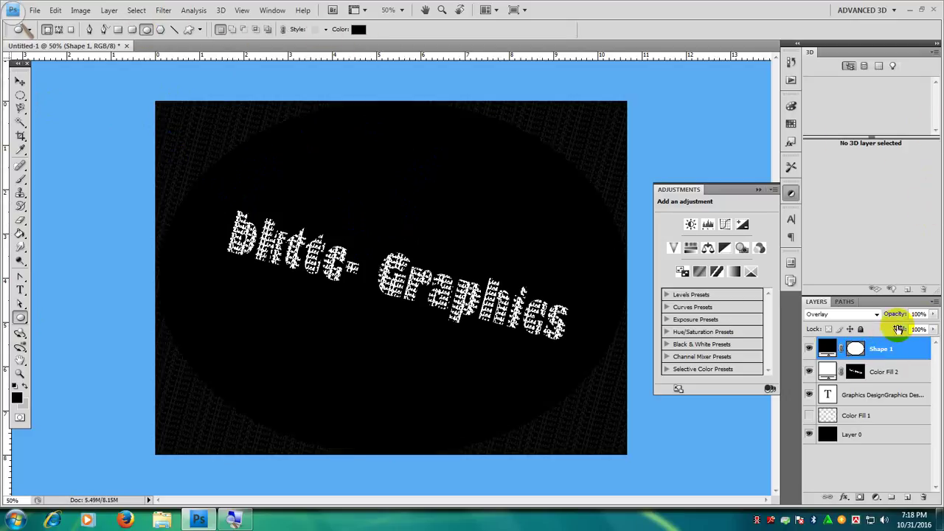
click(934, 315)
drag(933, 327, 898, 326)
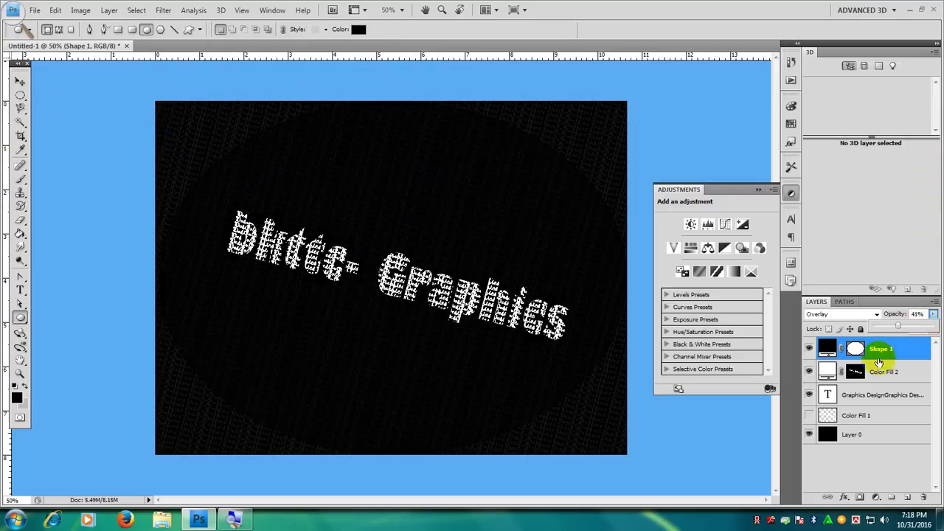
click(857, 349)
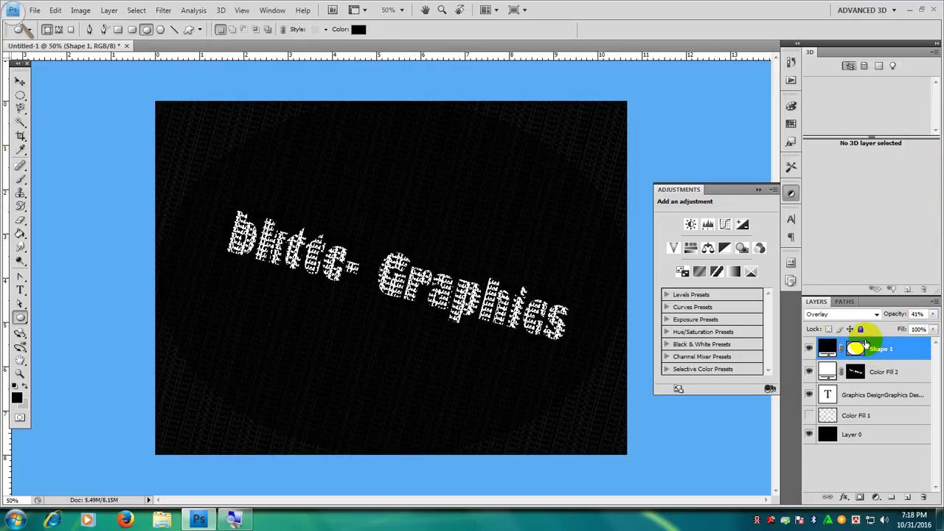
mouse_move(868, 355)
mouse_down()
mouse_move(916, 499)
mouse_move(837, 349)
mouse_up()
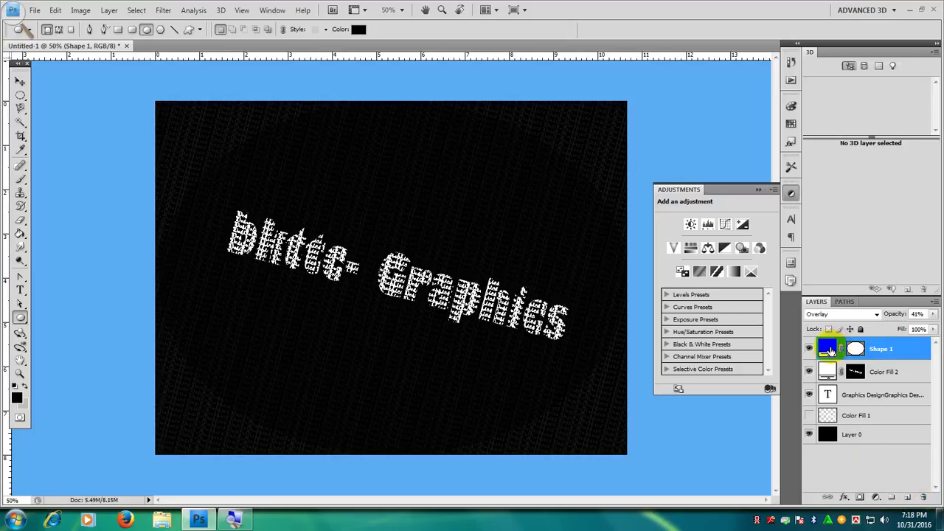
click(932, 314)
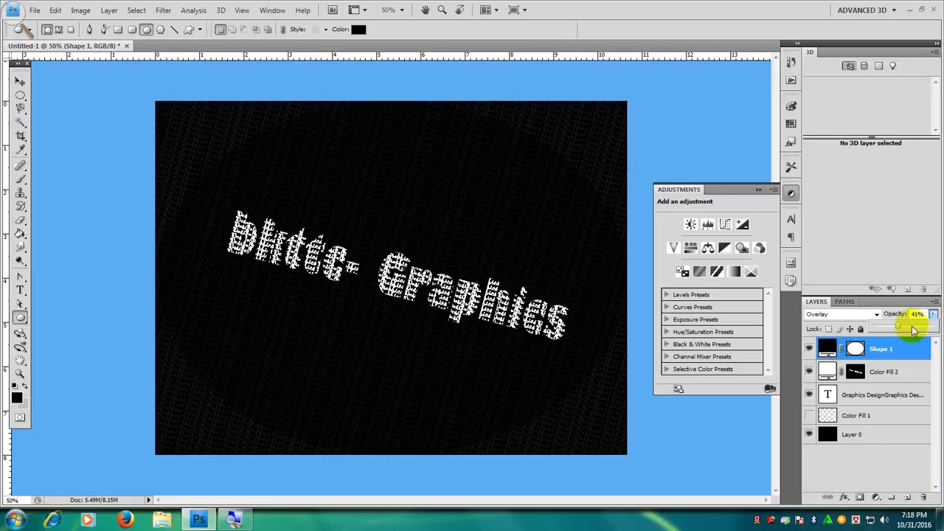
drag(898, 326, 881, 325)
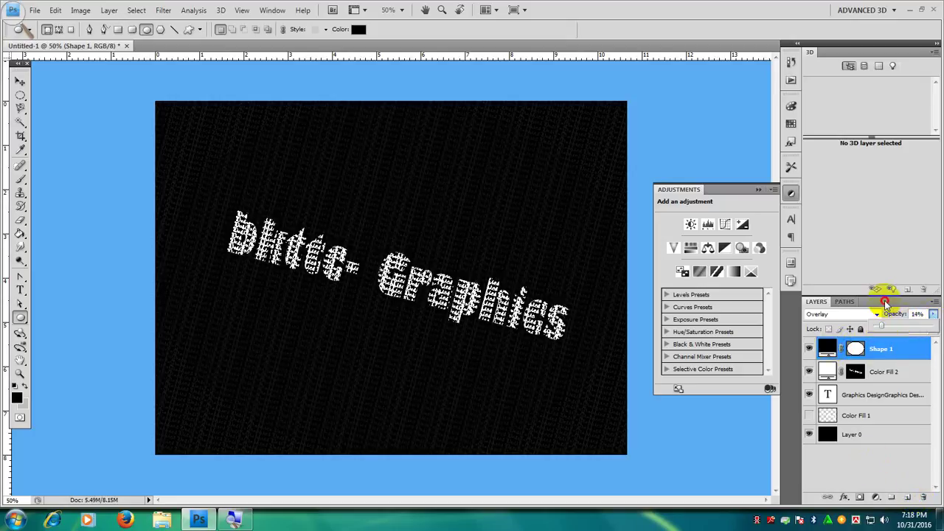
Settle Shape 1 at 25% opacity and 70% fill
double_click(885, 302)
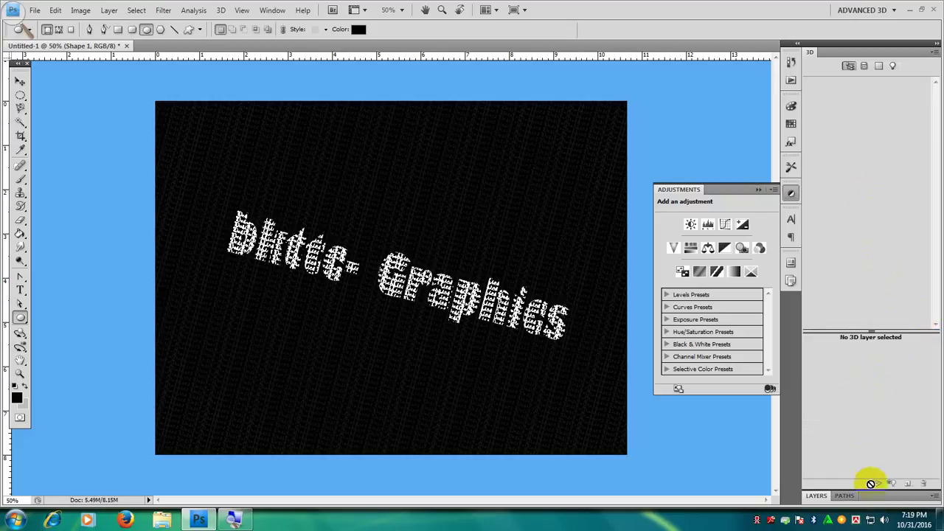
click(816, 496)
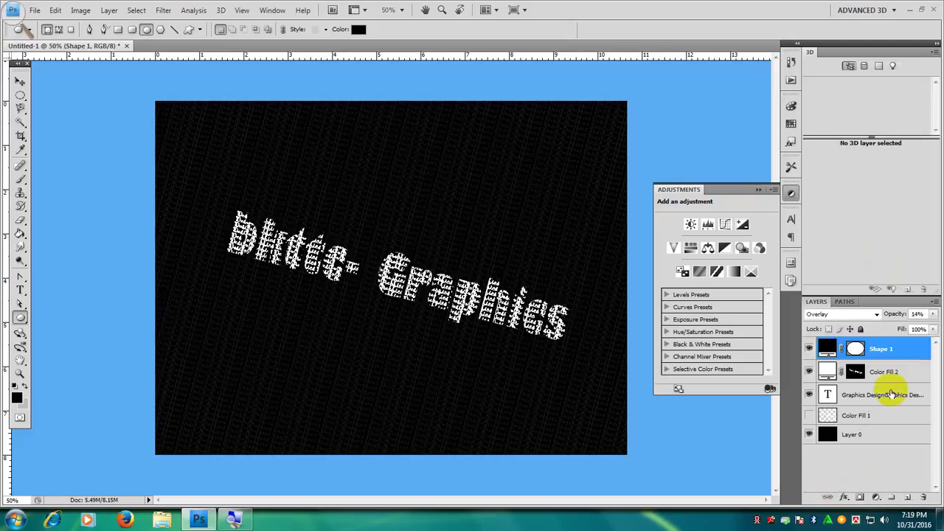
click(933, 330)
mouse_move(933, 343)
mouse_down()
mouse_move(890, 341)
mouse_move(915, 343)
mouse_move(904, 329)
mouse_move(916, 330)
mouse_move(890, 326)
mouse_up()
click(932, 314)
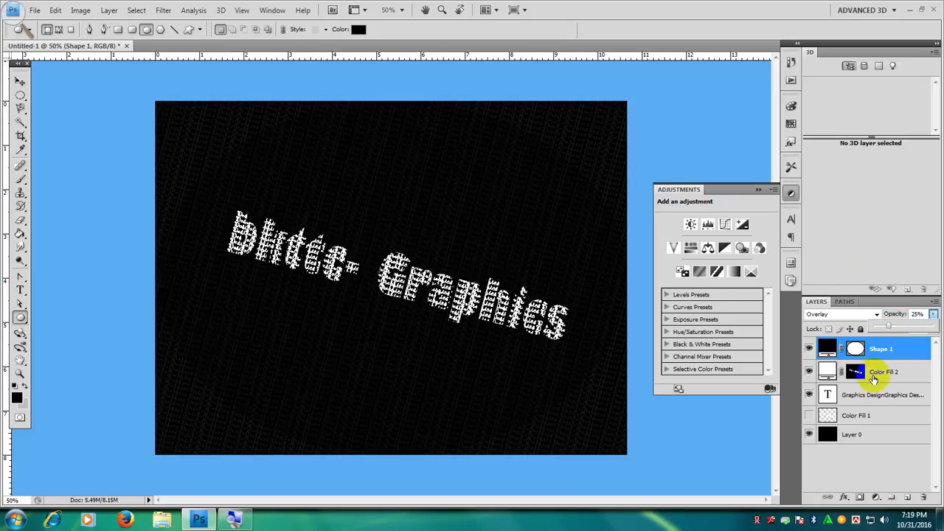
click(873, 378)
Add a 3 px Outside stroke in Multiply mode with Gradient fill type to Color Fill 2
right_click(873, 379)
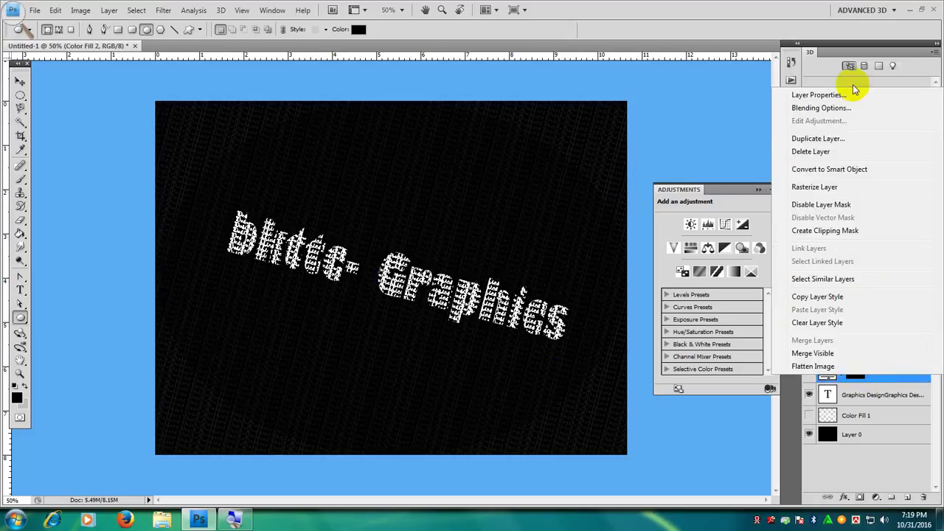
click(815, 111)
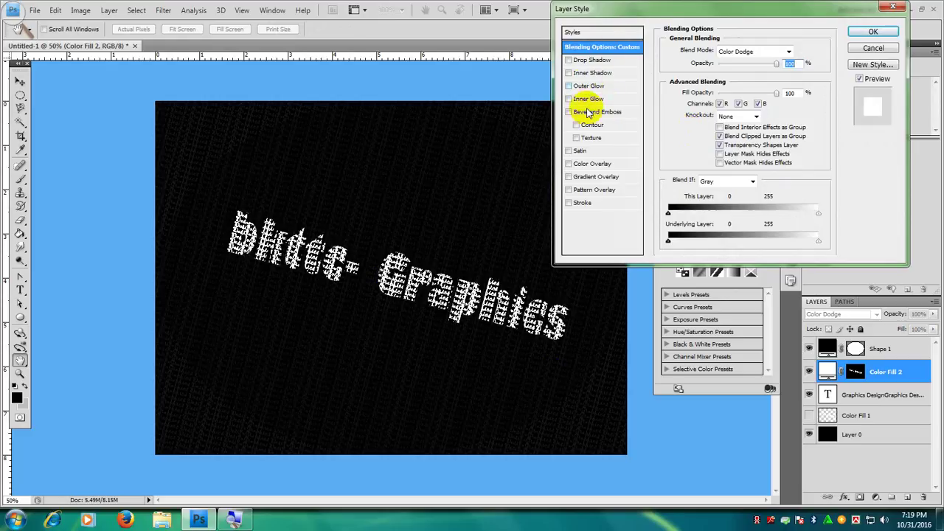
click(582, 202)
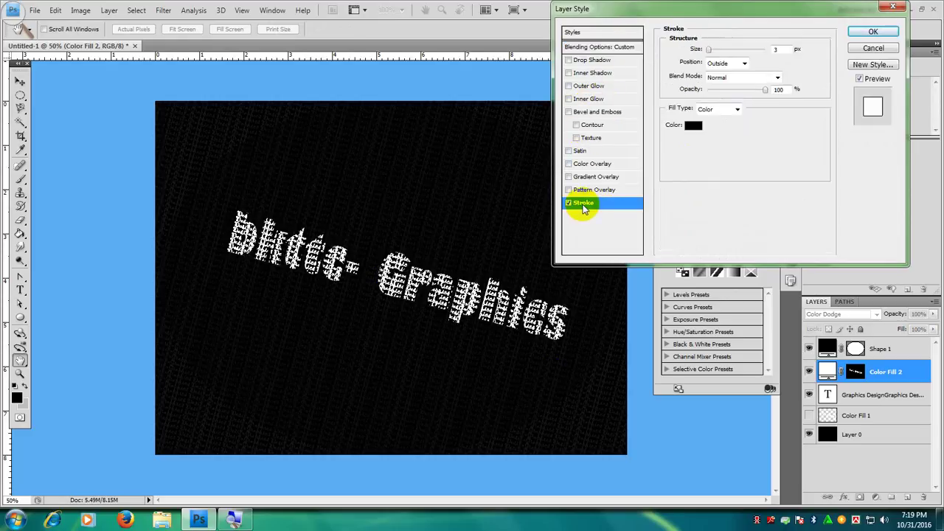
click(725, 64)
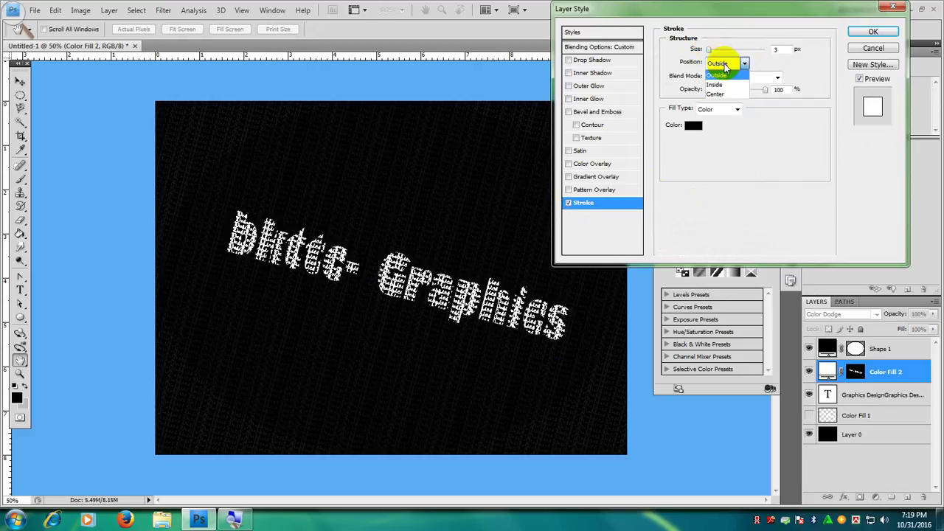
click(725, 64)
click(722, 78)
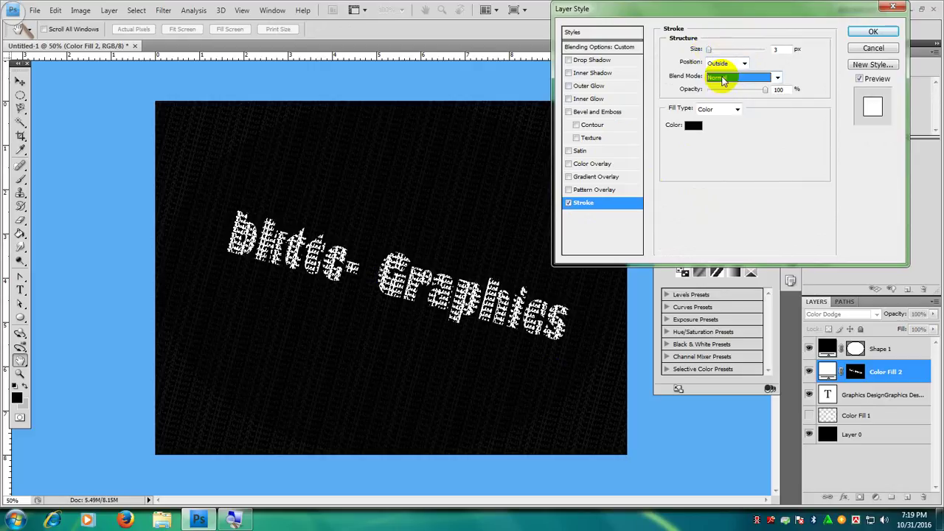
click(723, 79)
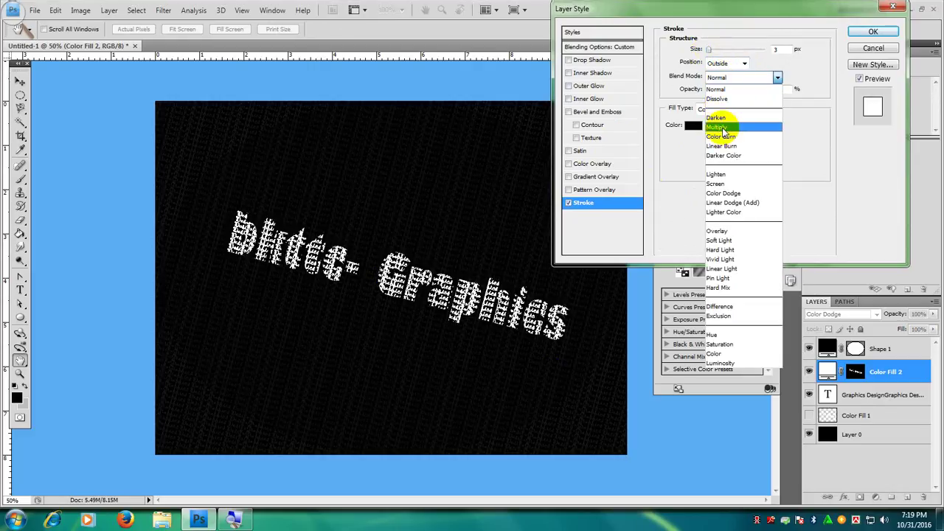
click(722, 128)
click(721, 109)
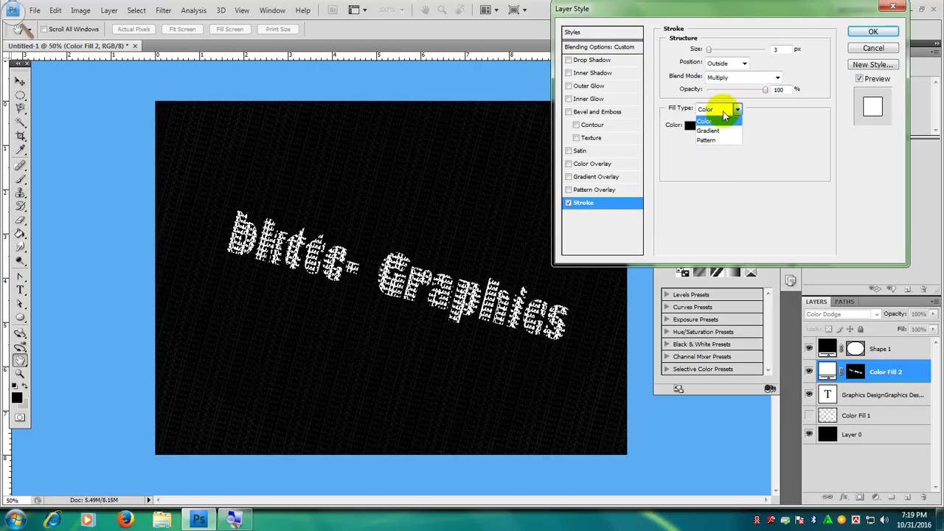
click(715, 131)
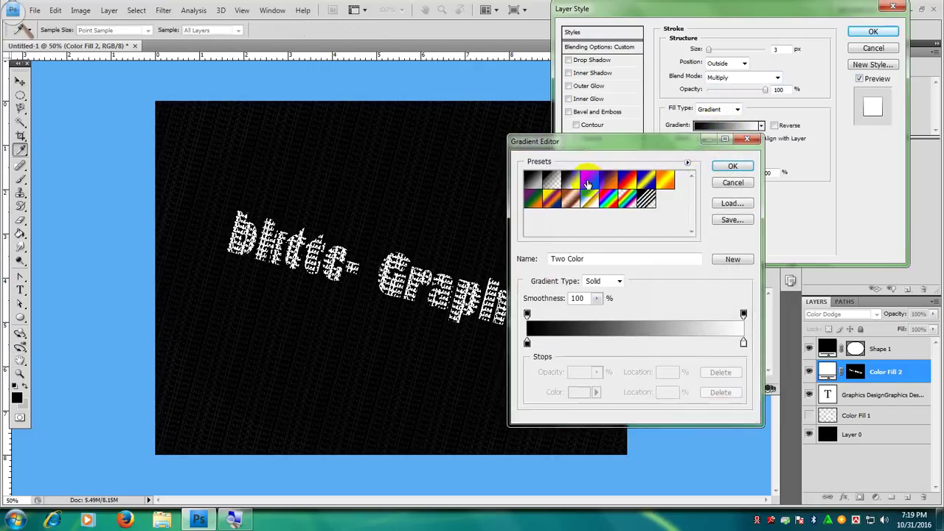
Set the gradient's left stop colour to bright green
click(587, 182)
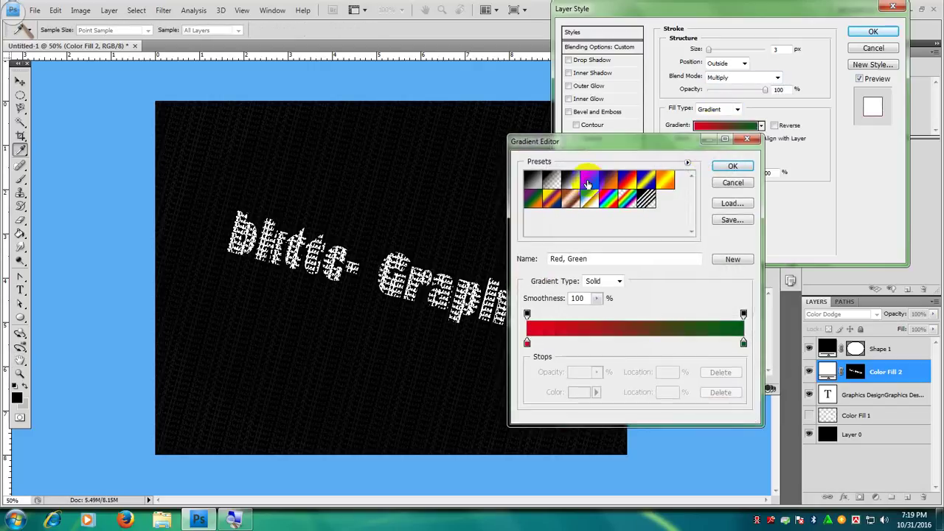
double_click(527, 342)
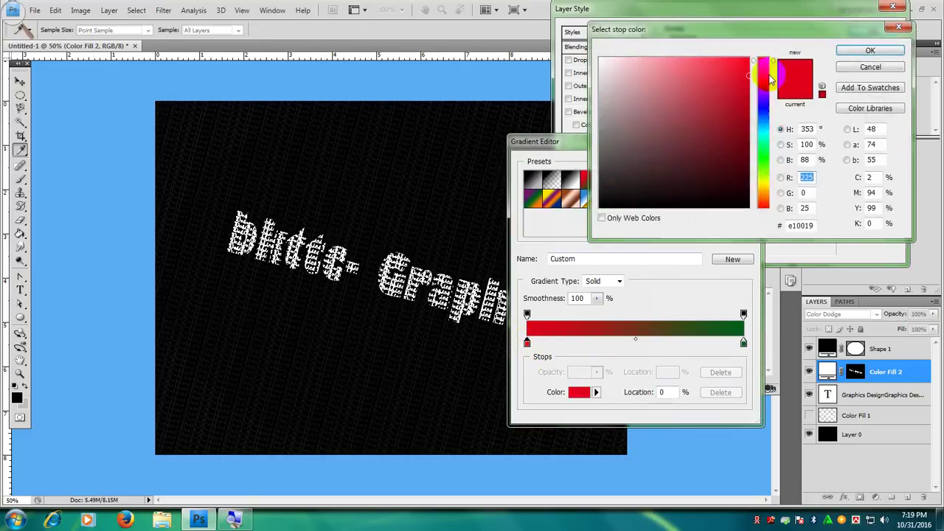
click(761, 165)
drag(741, 68, 749, 59)
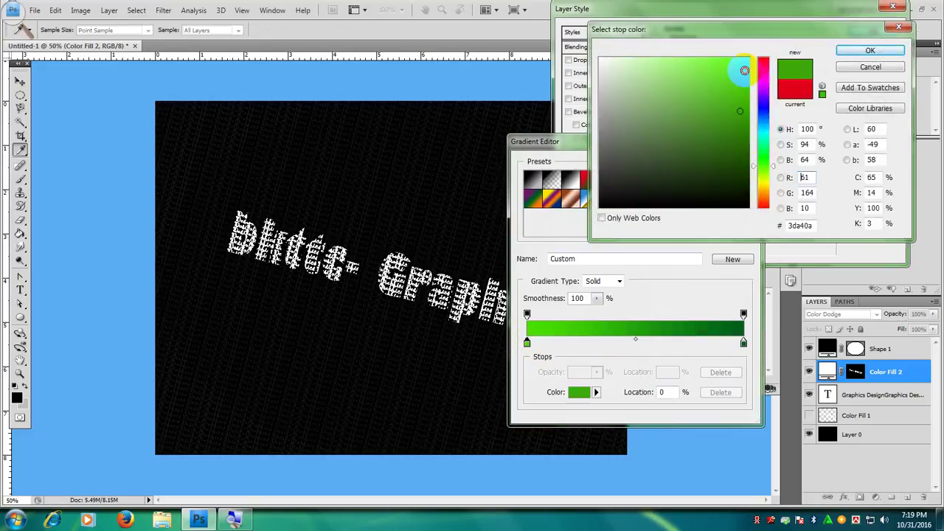
click(858, 50)
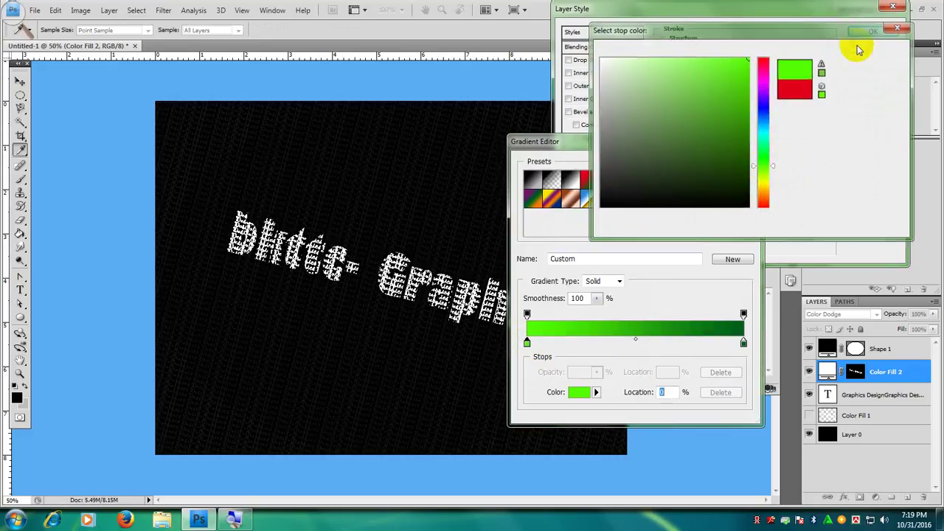
Set the gradient's right stop colour to bright blue
double_click(743, 344)
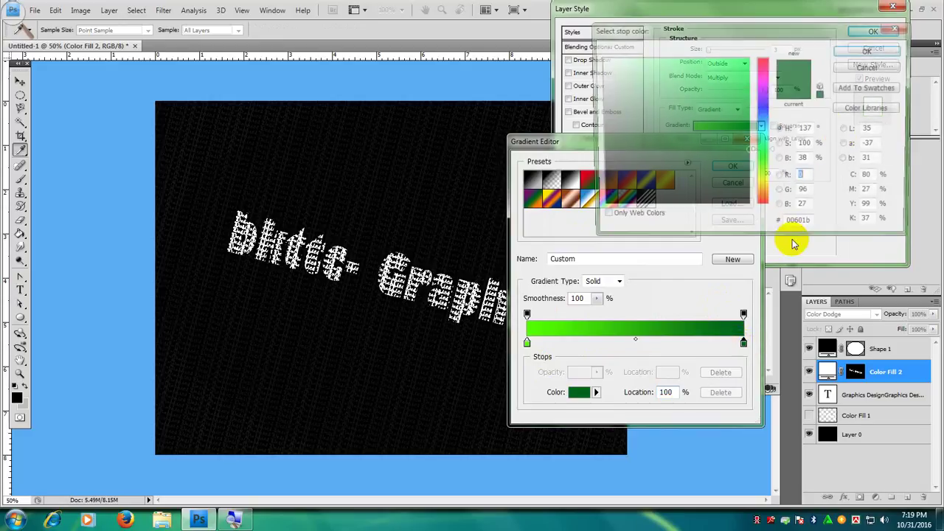
click(763, 103)
drag(737, 78, 773, 42)
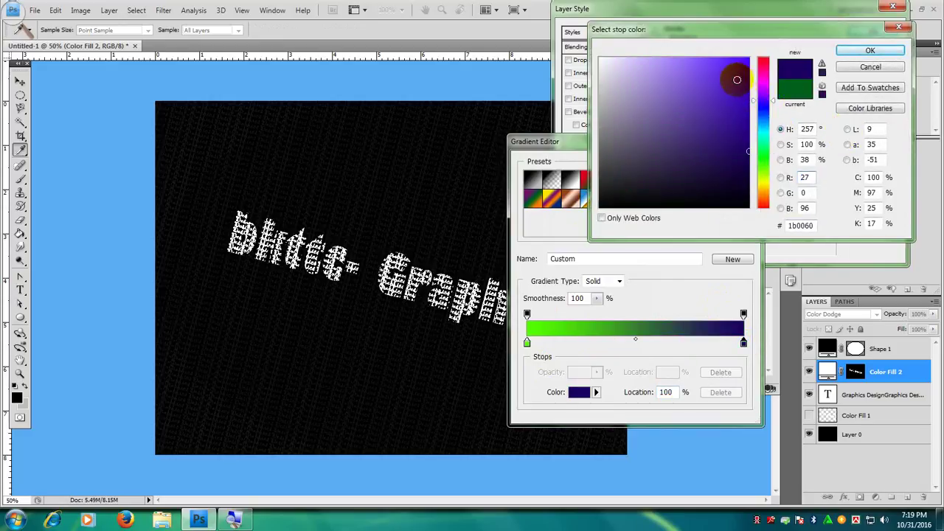
click(862, 49)
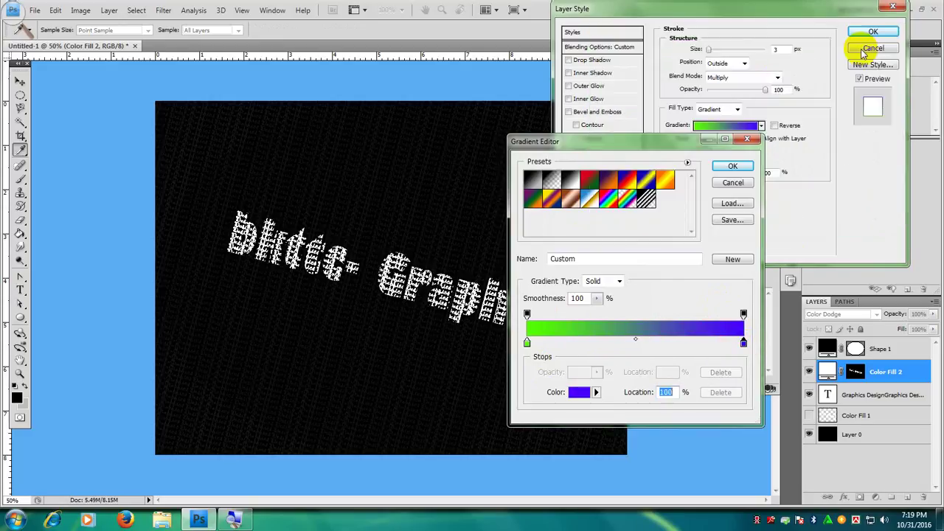
Make the gradient stroke Color Dodge at 21 px with a larger gradient scale, and apply it
click(734, 167)
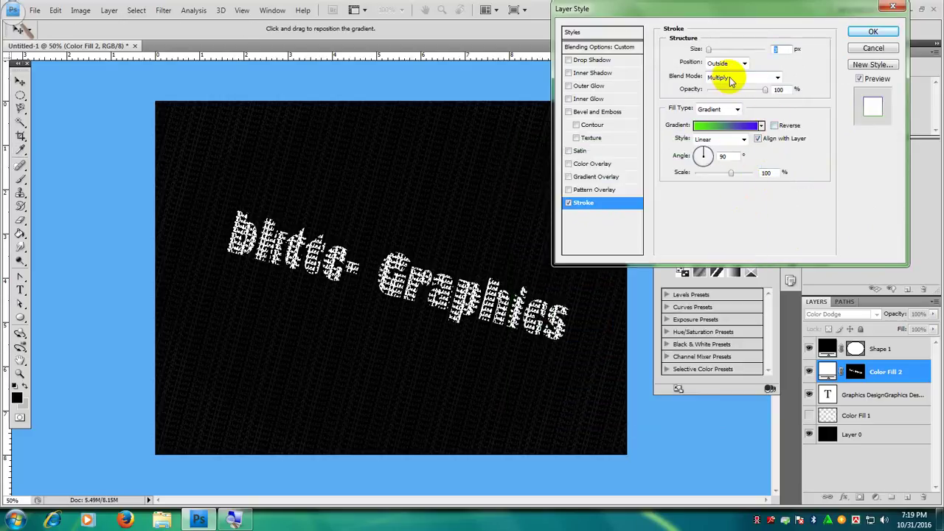
click(730, 80)
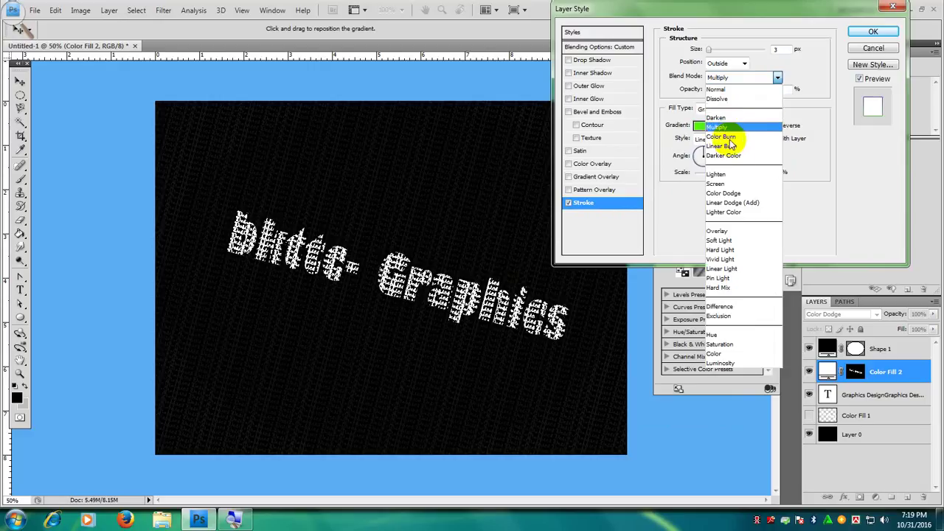
click(732, 193)
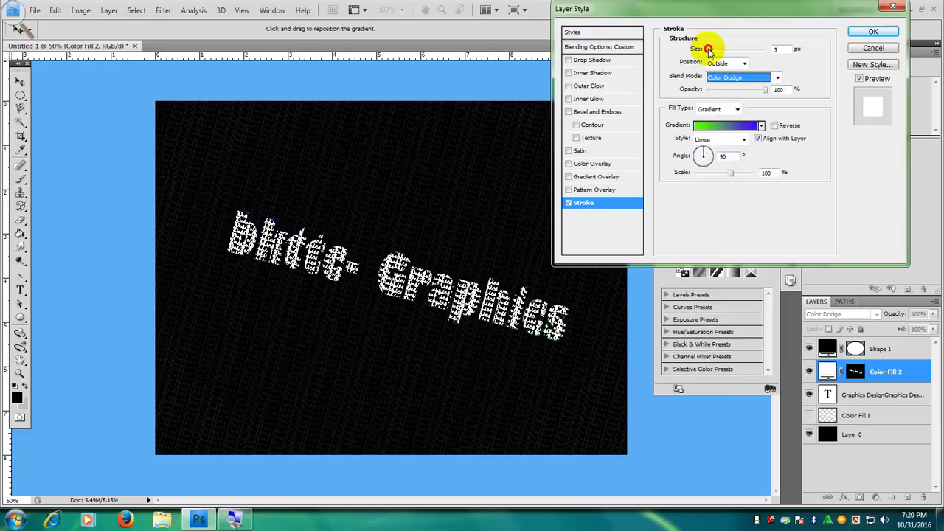
drag(707, 50, 716, 51)
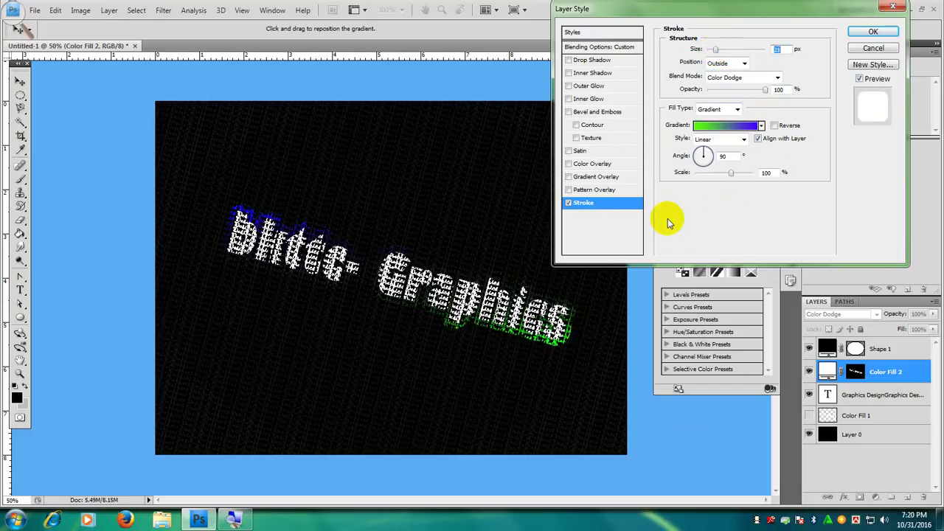
mouse_move(733, 174)
mouse_down()
mouse_move(757, 172)
mouse_move(740, 172)
mouse_up()
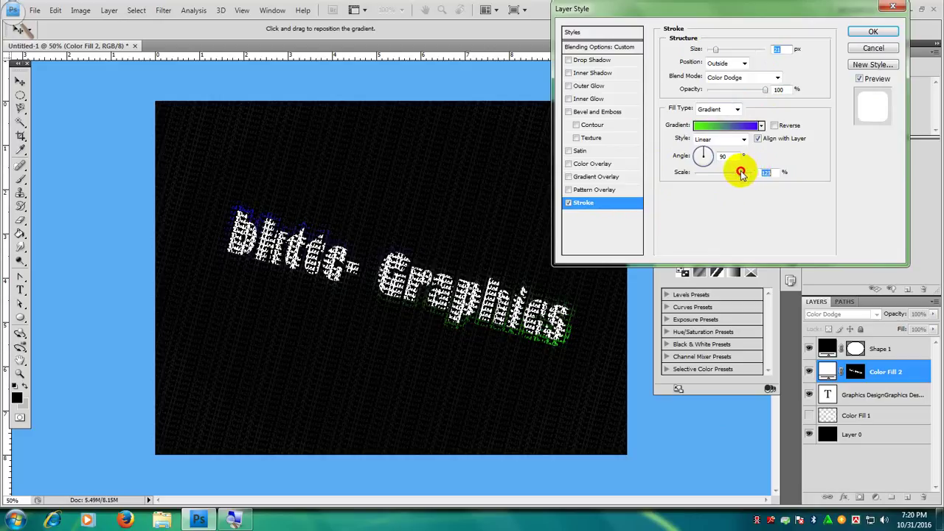
click(885, 33)
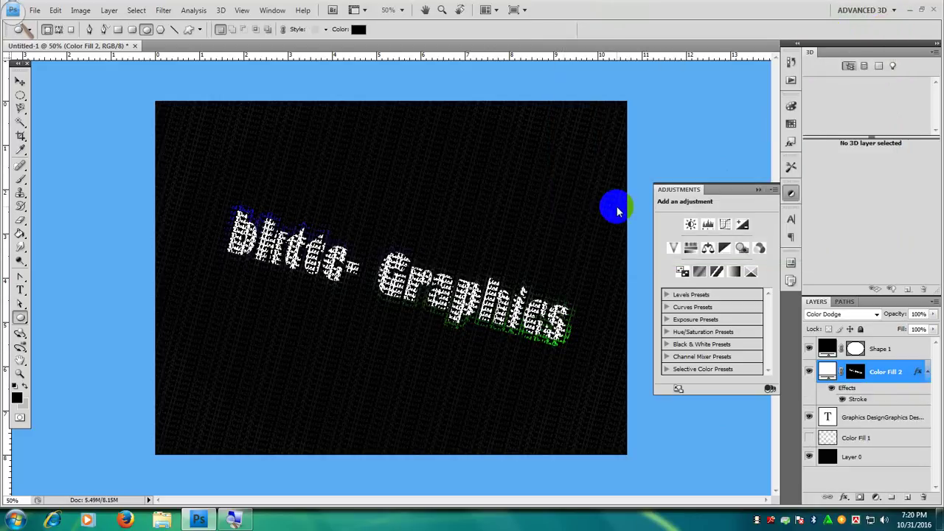
scroll(617, 210, up, 1)
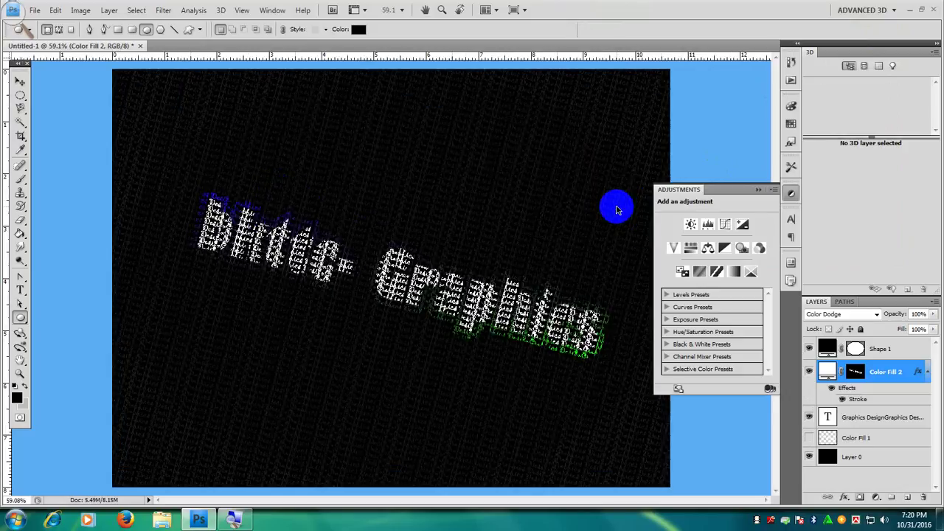
scroll(617, 211, up, 2)
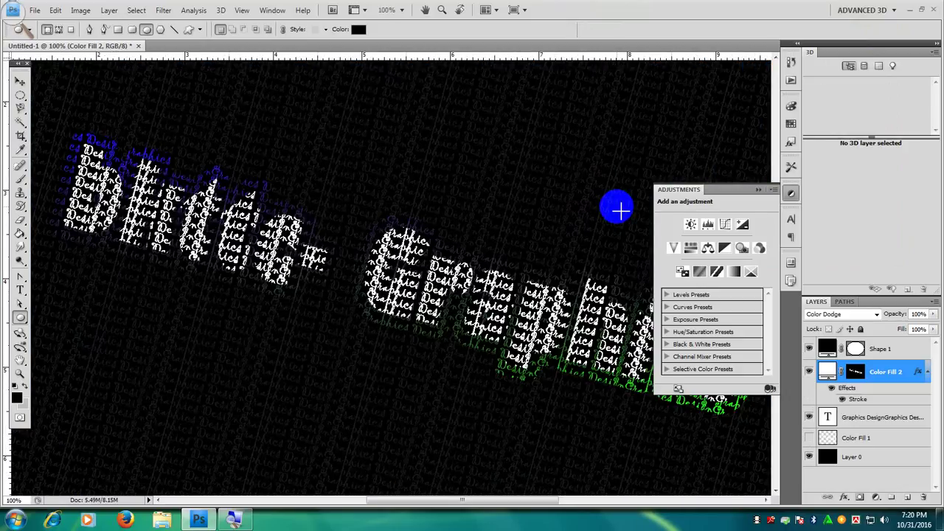
scroll(617, 210, down, 1)
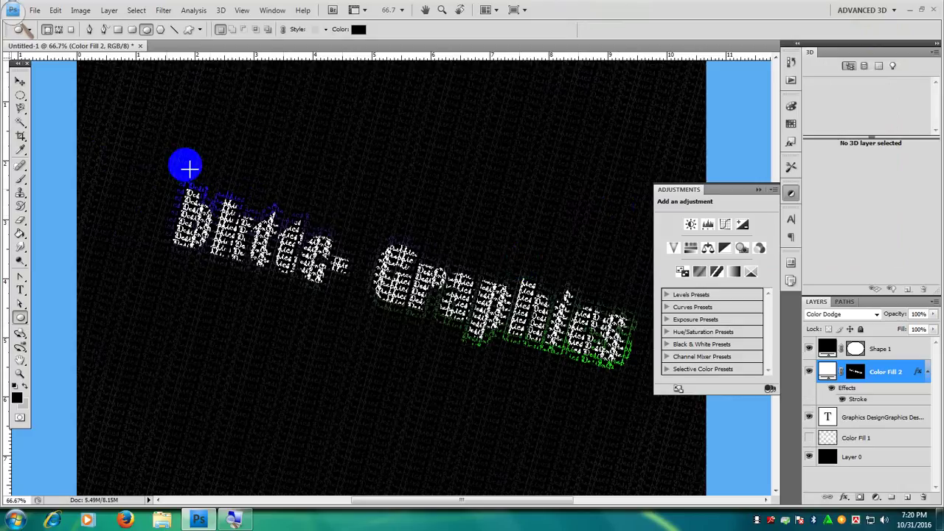